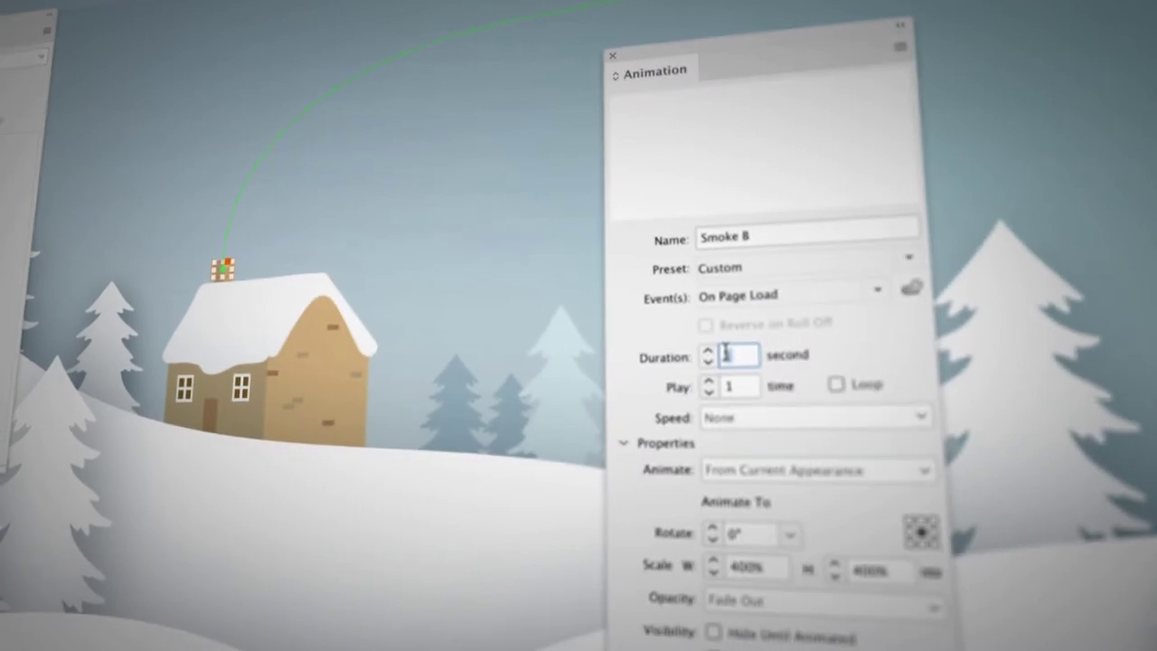
# - Give the Smoke B animation a 12-second duration and turn on Loop
pyautogui.write('2')
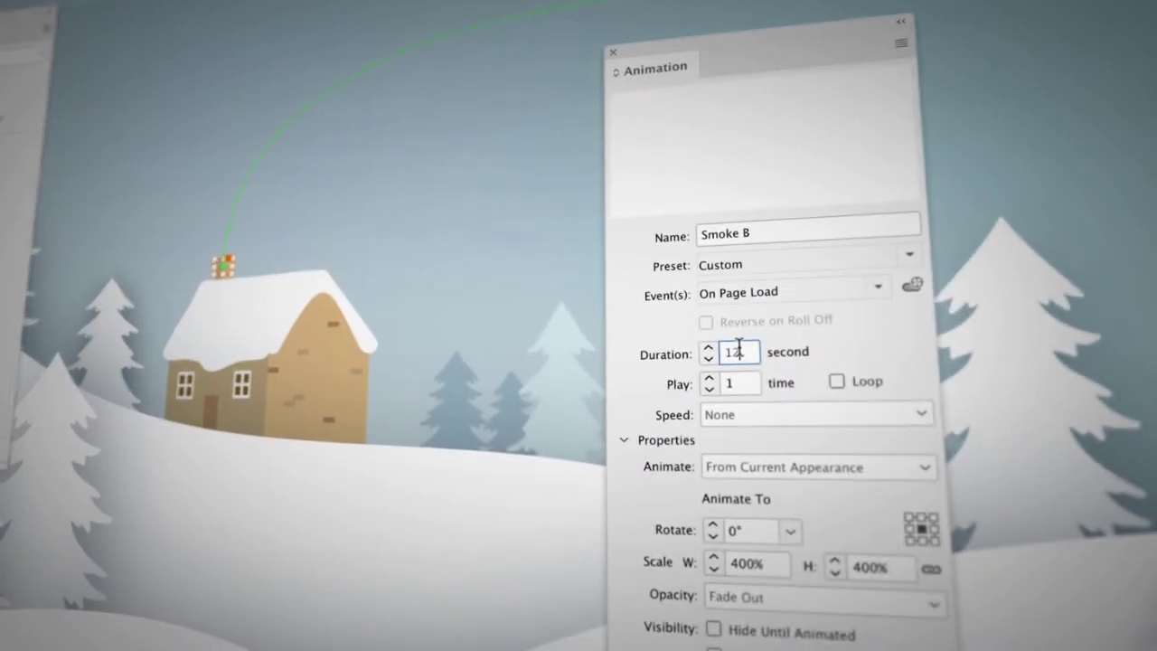
pyautogui.click(840, 376)
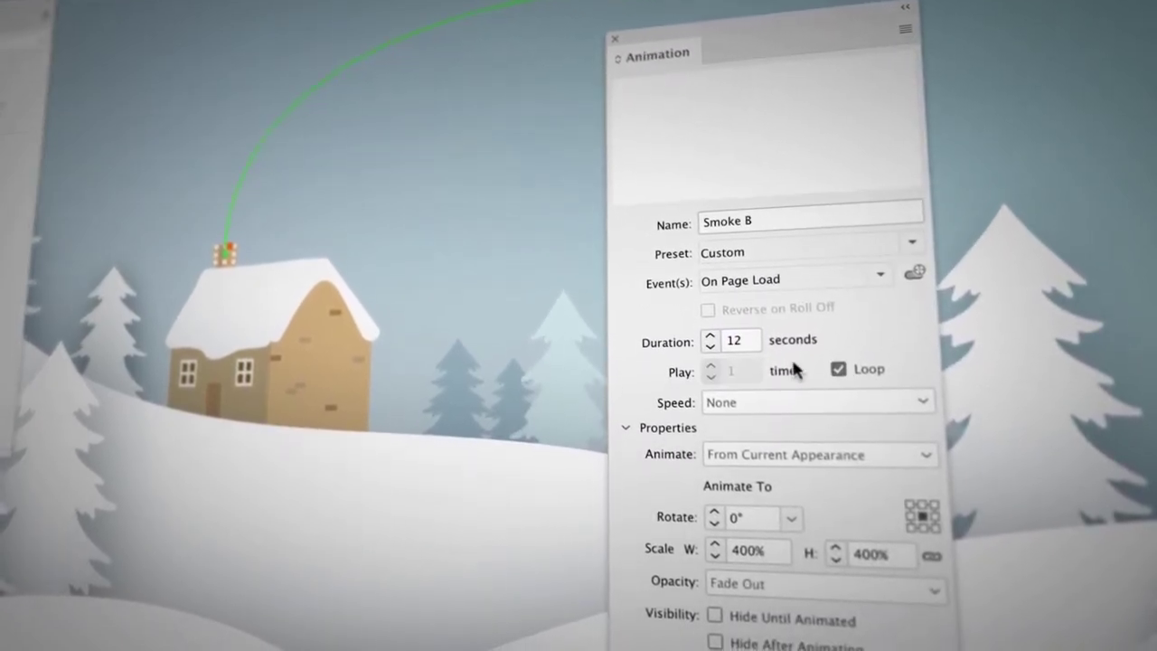
pyautogui.click(743, 405)
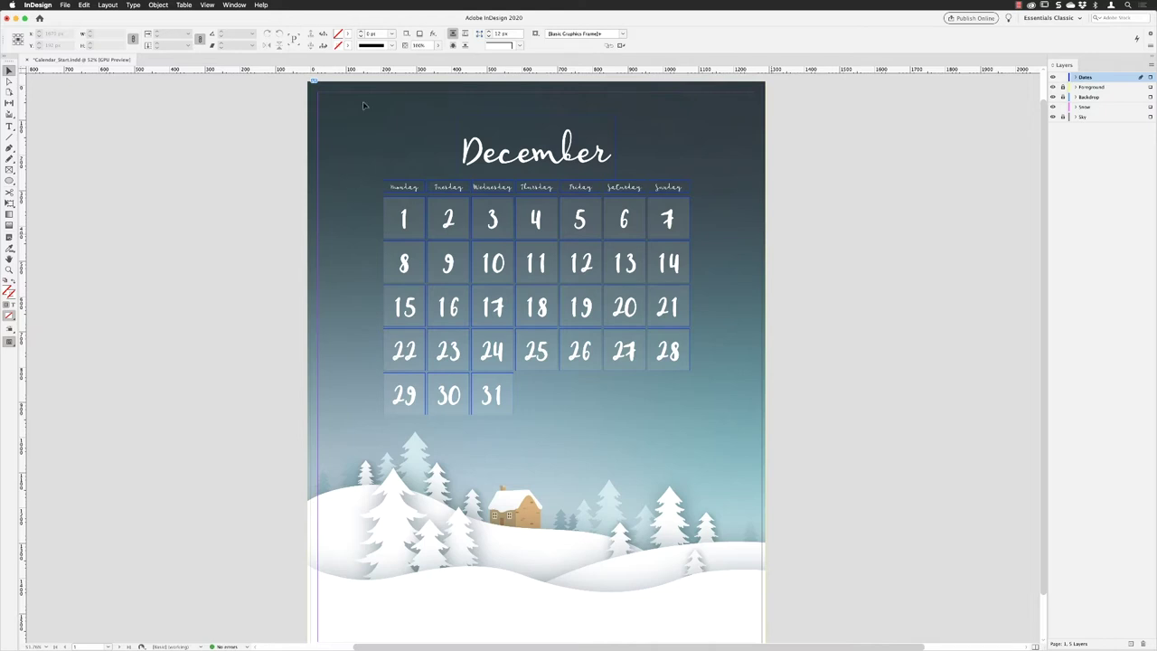
# - Marquee-select all the calendar date frames and group them into one object
pyautogui.moveTo(362, 101); pyautogui.dragTo(702, 421)
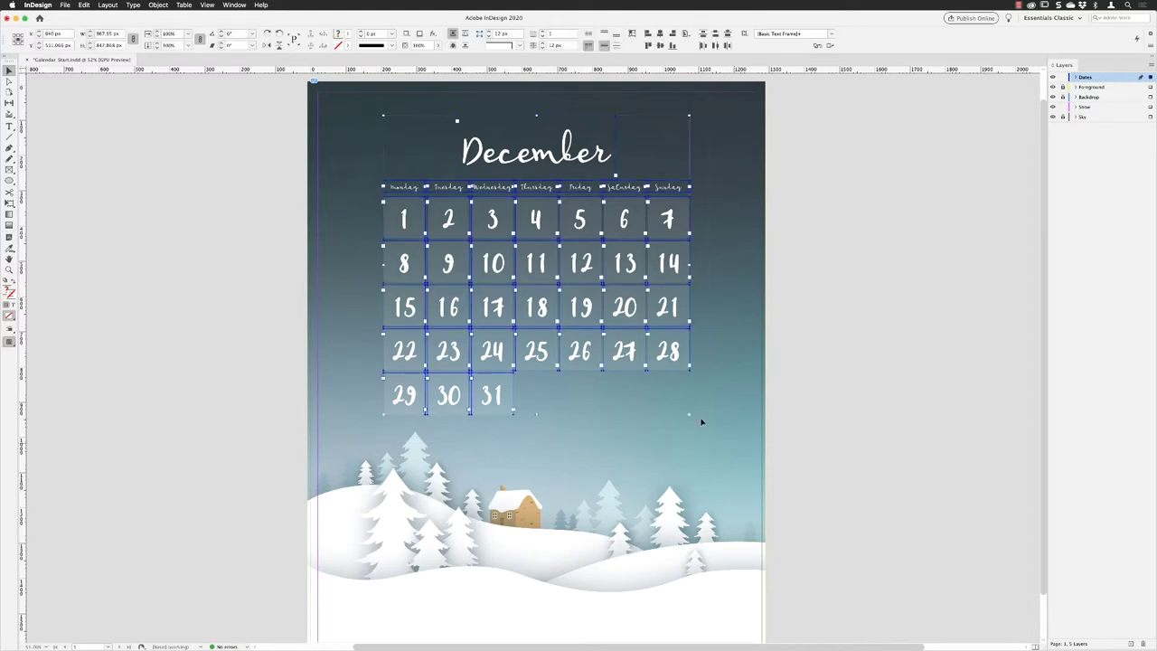
pyautogui.click(158, 6)
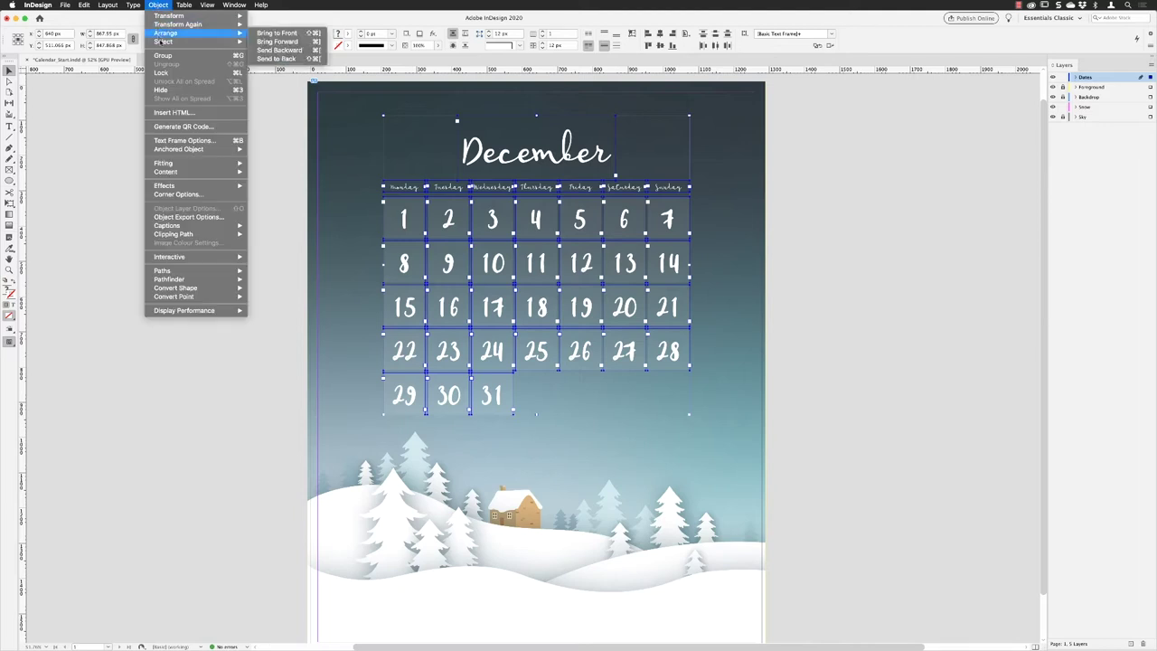
pyautogui.click(164, 55)
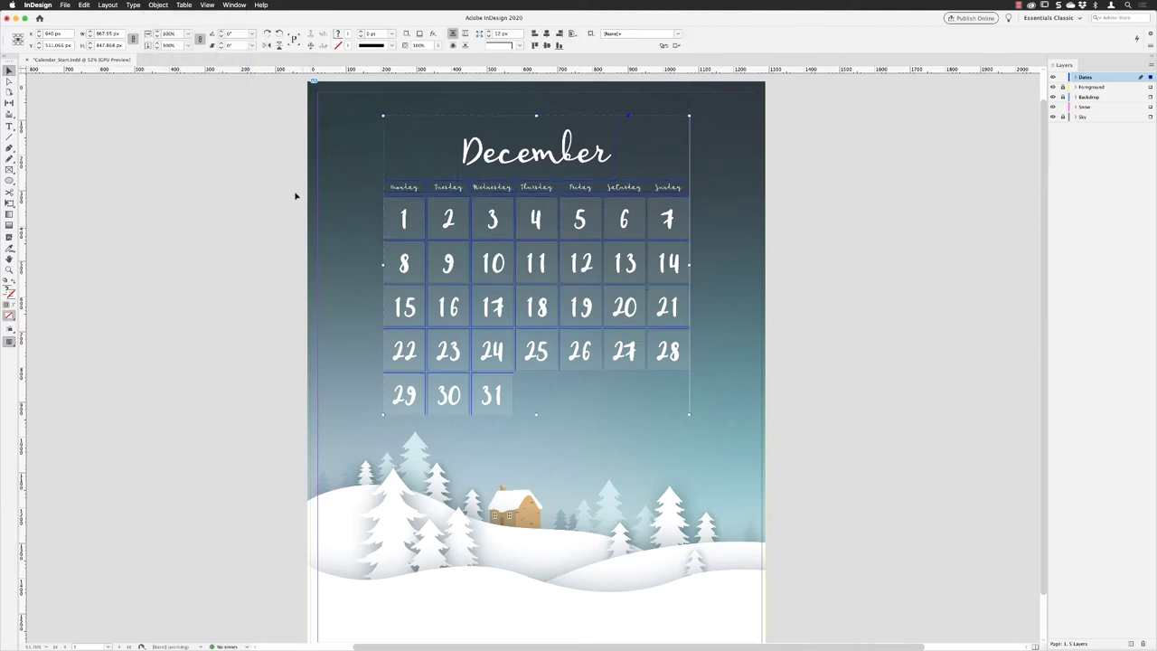
# - Bring up the Animation panel from Window > Interactive
pyautogui.click(237, 6)
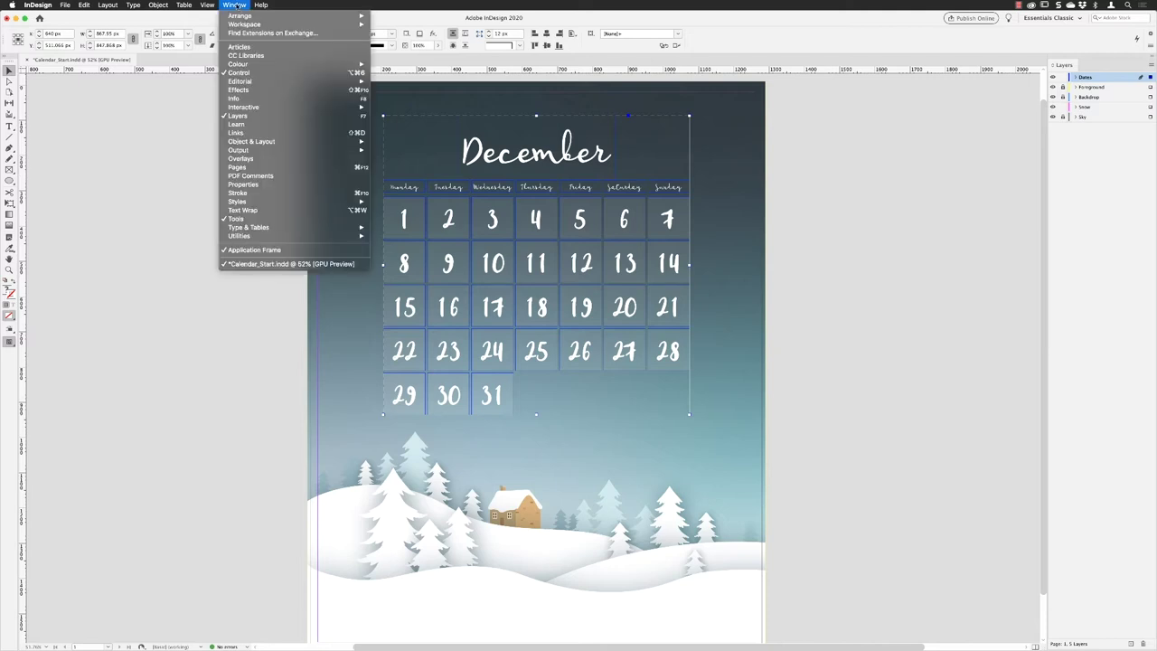
pyautogui.moveTo(253, 108)
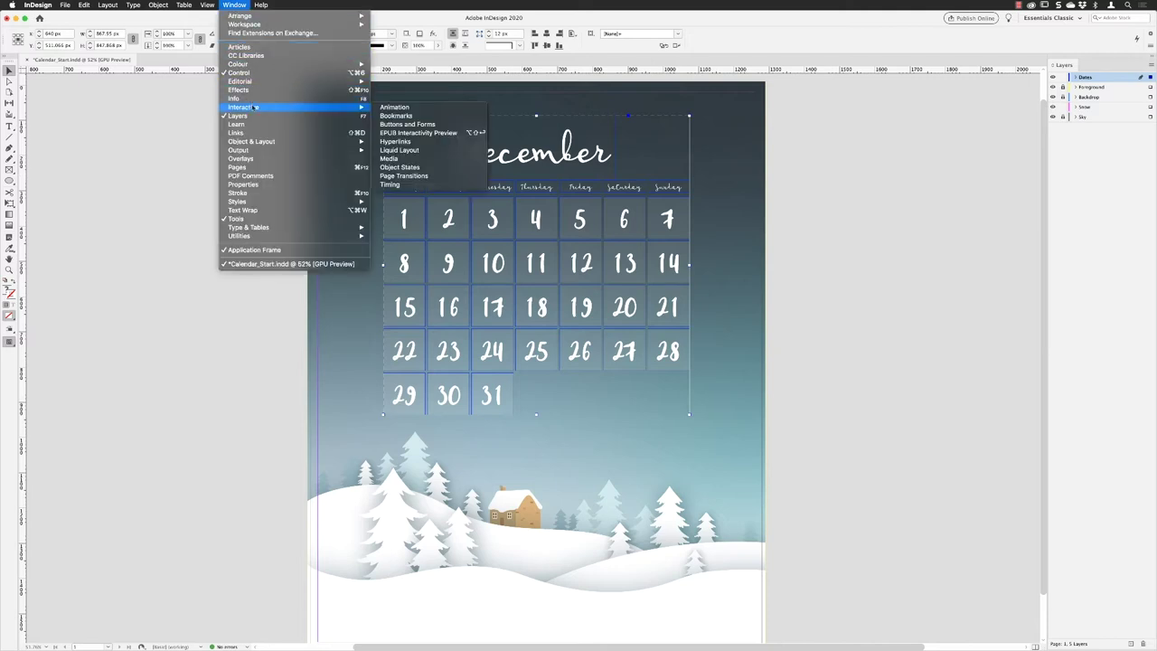
pyautogui.click(409, 109)
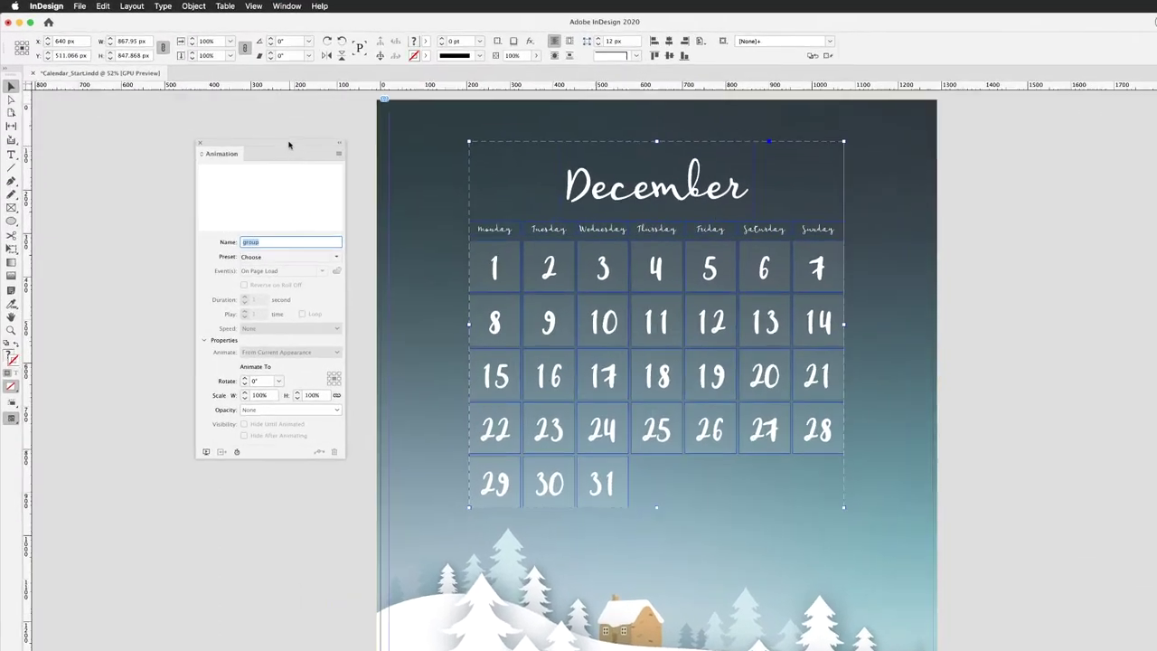
# - Rename the group's animation from 'group' to 'Dates' and apply the Fade In preset
pyautogui.moveTo(289, 145); pyautogui.dragTo(335, 143)
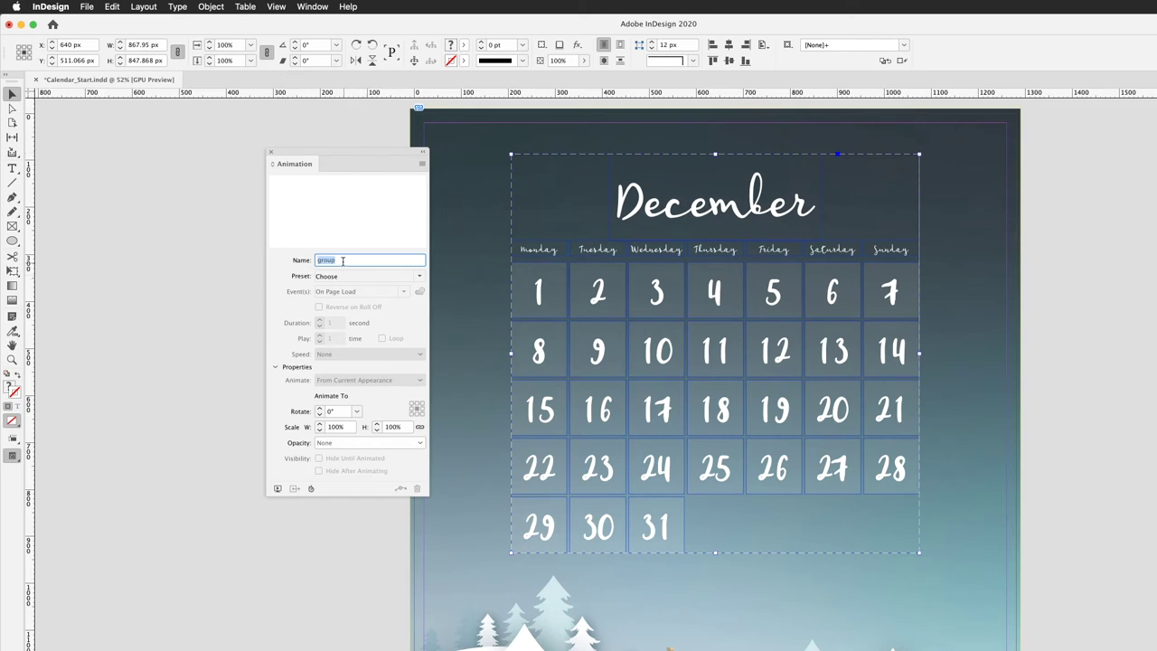
pyautogui.write('Dates')
pyautogui.press('Return')
pyautogui.click(325, 277)
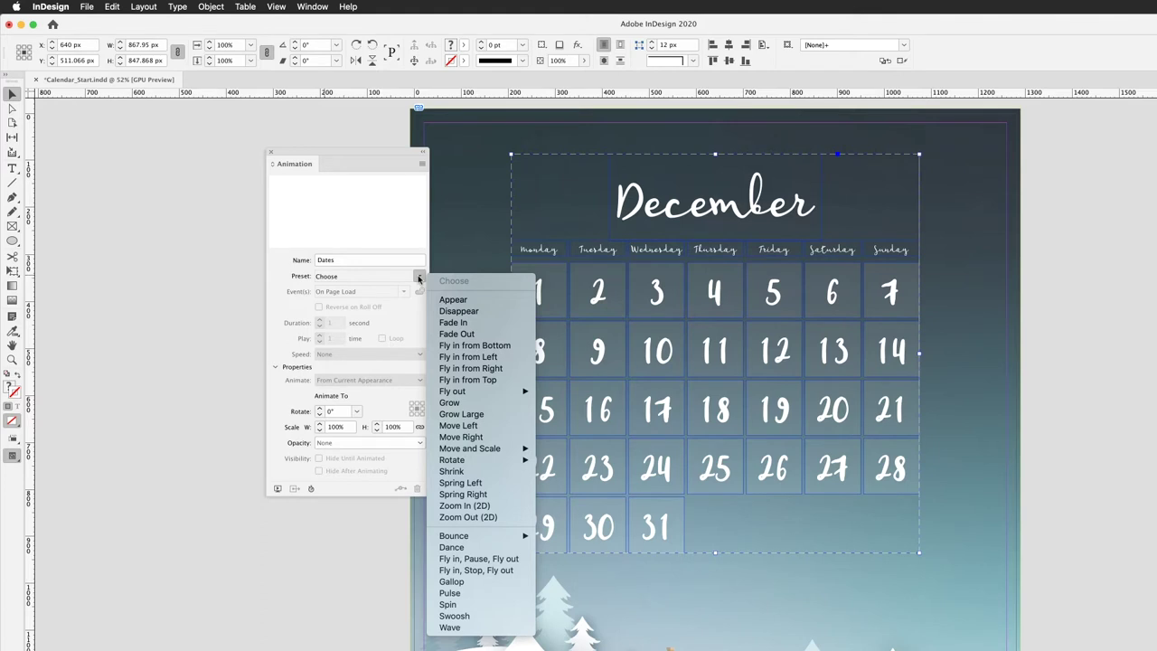
pyautogui.click(454, 322)
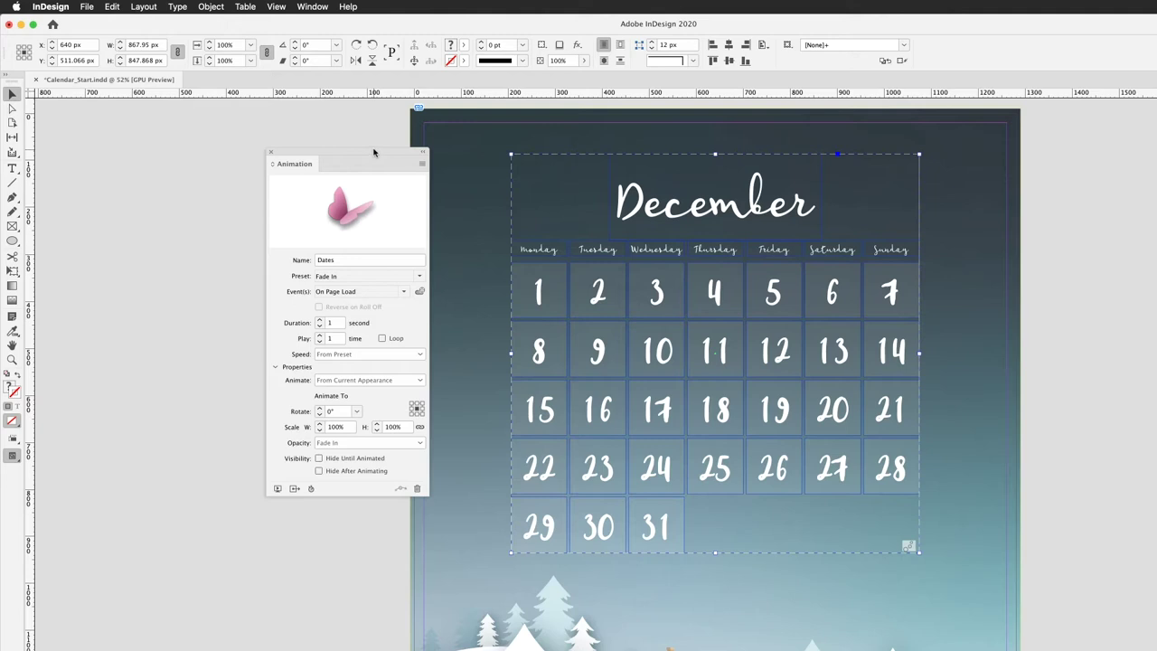
pyautogui.moveTo(375, 155); pyautogui.dragTo(340, 152)
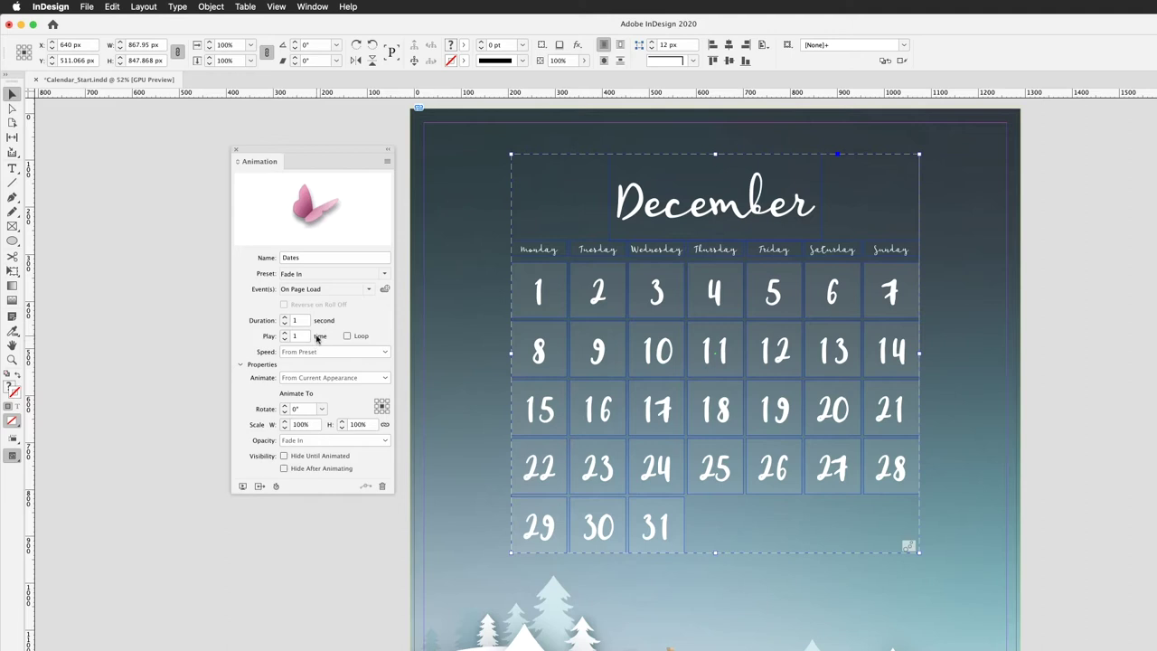
# - Preview the spread, enlarge and dock the EPUB Interactivity Preview beside the page, then replay it
pyautogui.click(242, 487)
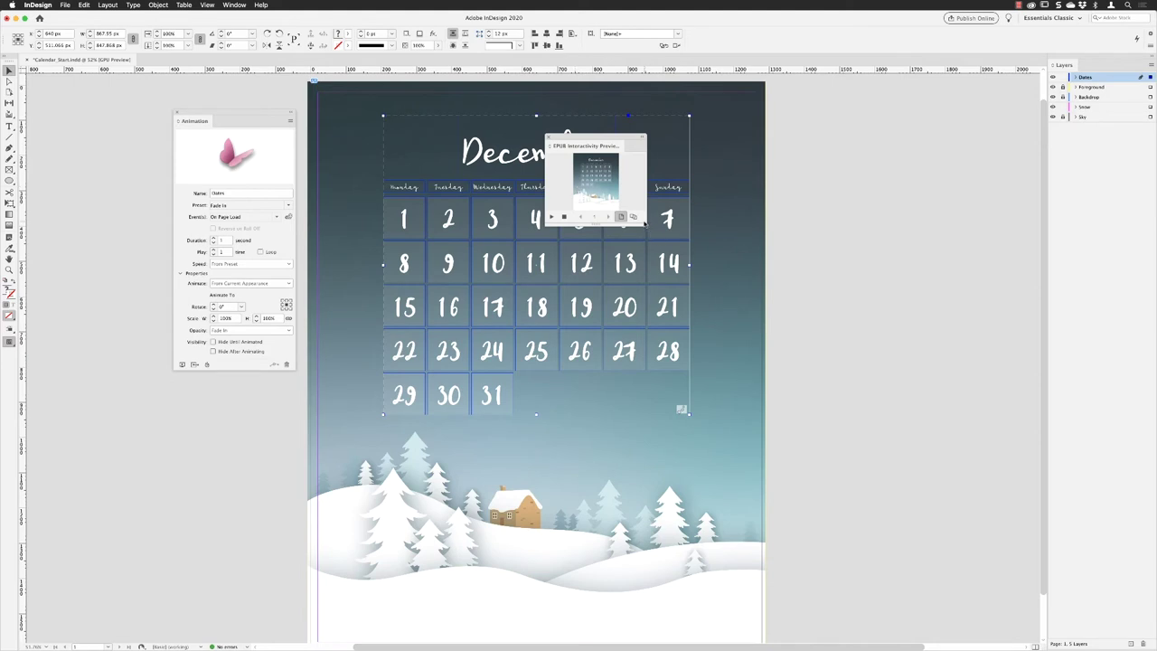
pyautogui.moveTo(644, 222); pyautogui.dragTo(783, 472)
pyautogui.moveTo(600, 138); pyautogui.dragTo(819, 96)
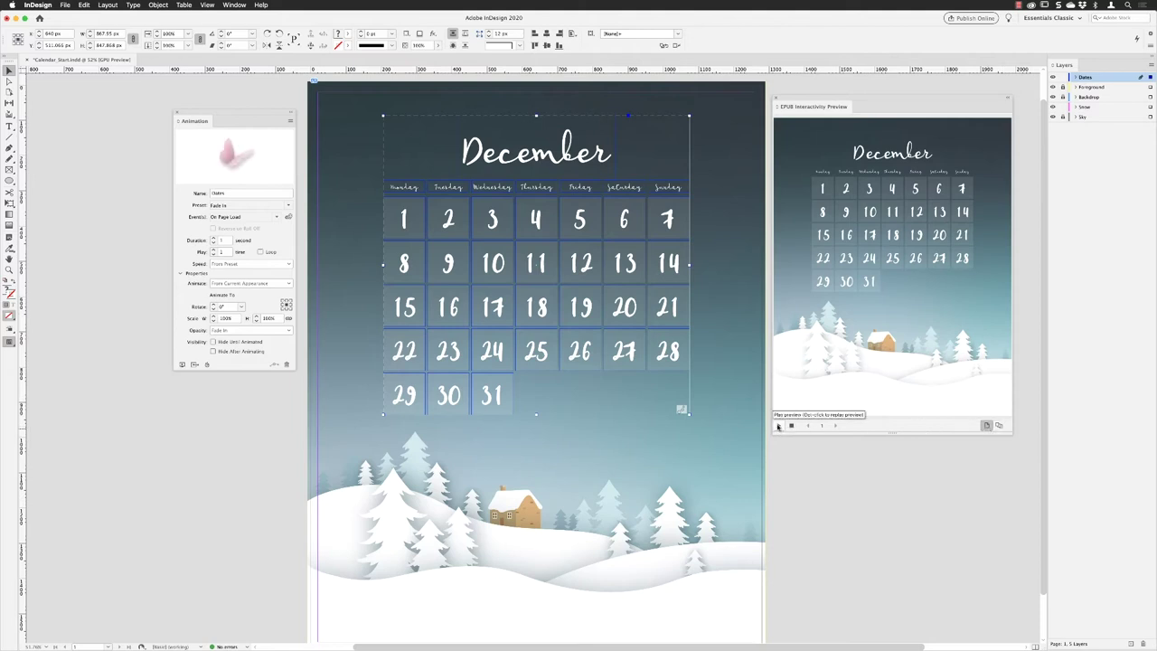
pyautogui.click(777, 426)
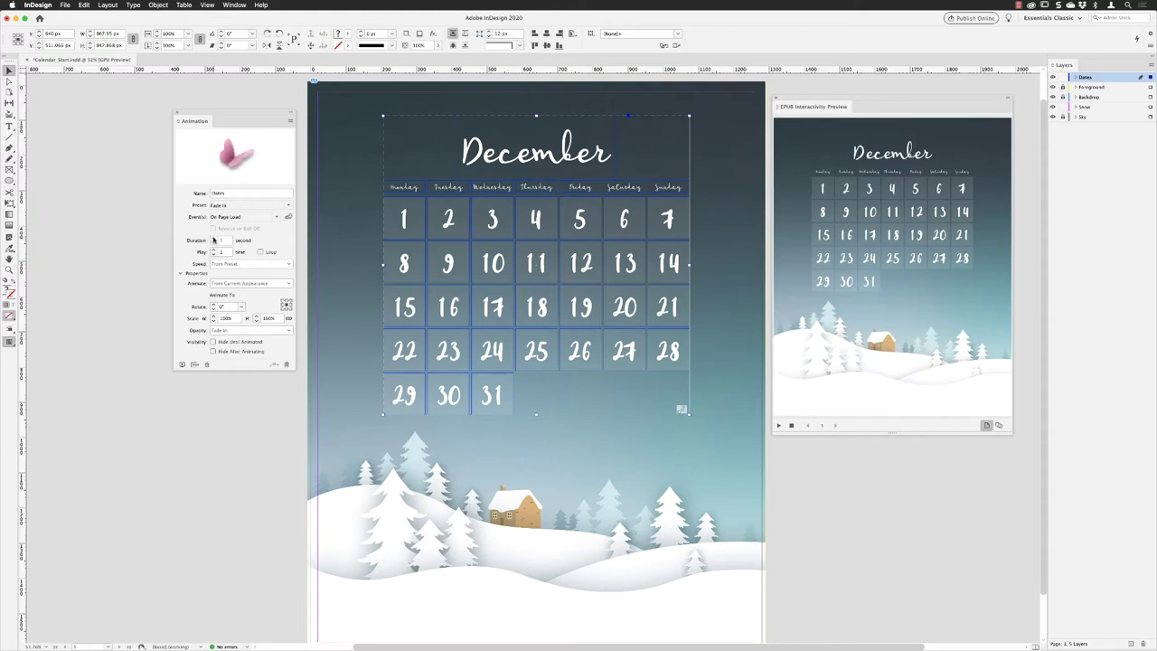
# - Try a 1.25-second Dates fade, return it to 1 second, and replay the preview
pyautogui.click(213, 237)
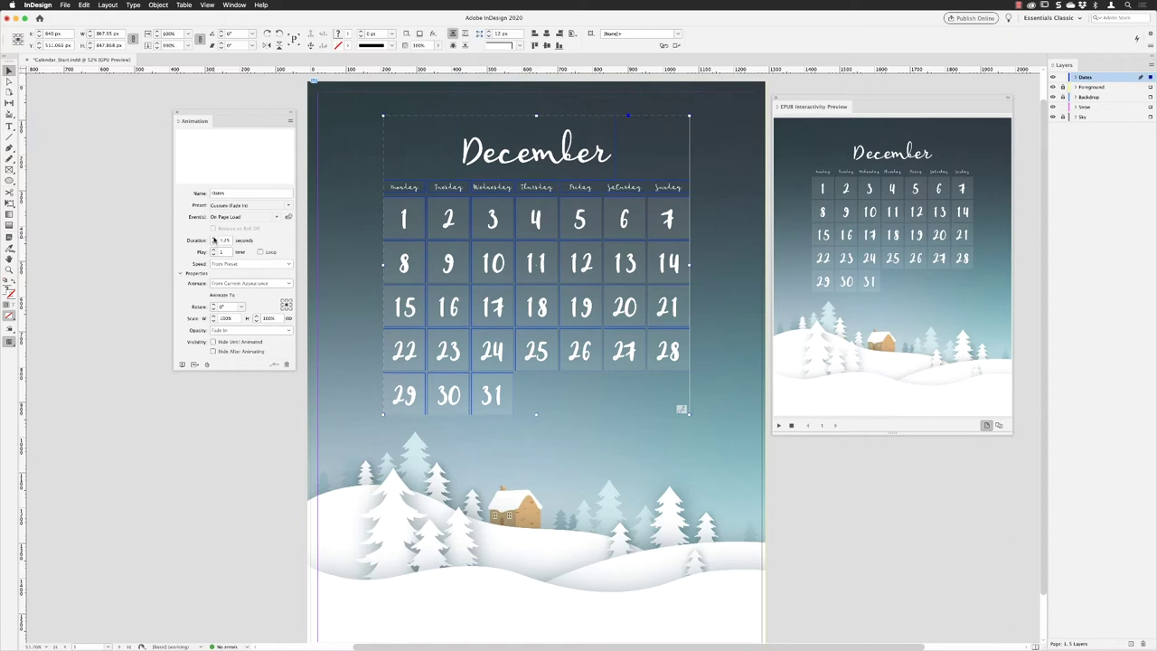
pyautogui.click(213, 240)
pyautogui.click(779, 427)
# - Hide the Dates layer, target Snow, check Foreground/Backdrop visibility, and zoom into the page top
pyautogui.click(1053, 78)
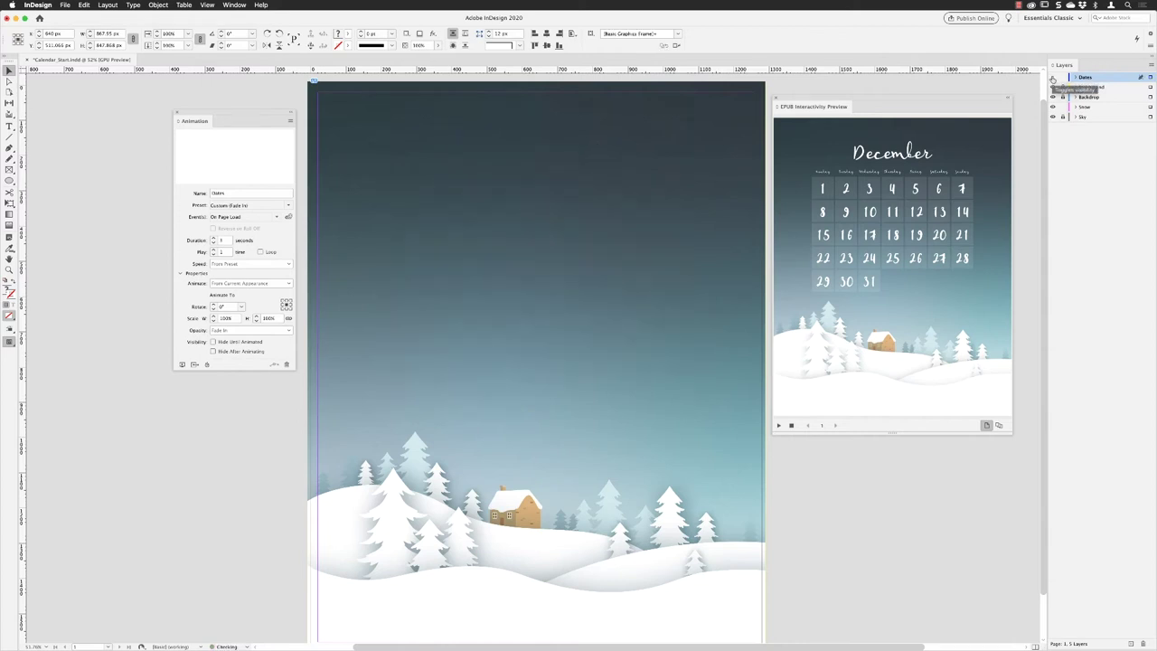
pyautogui.click(1096, 108)
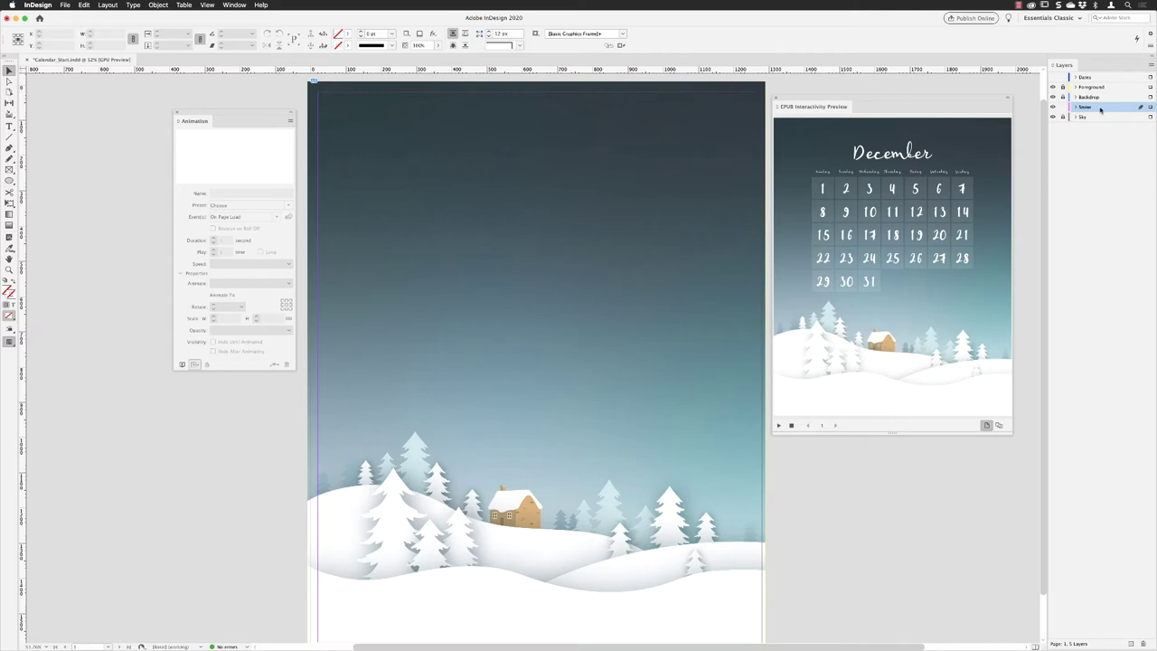
pyautogui.click(1052, 88)
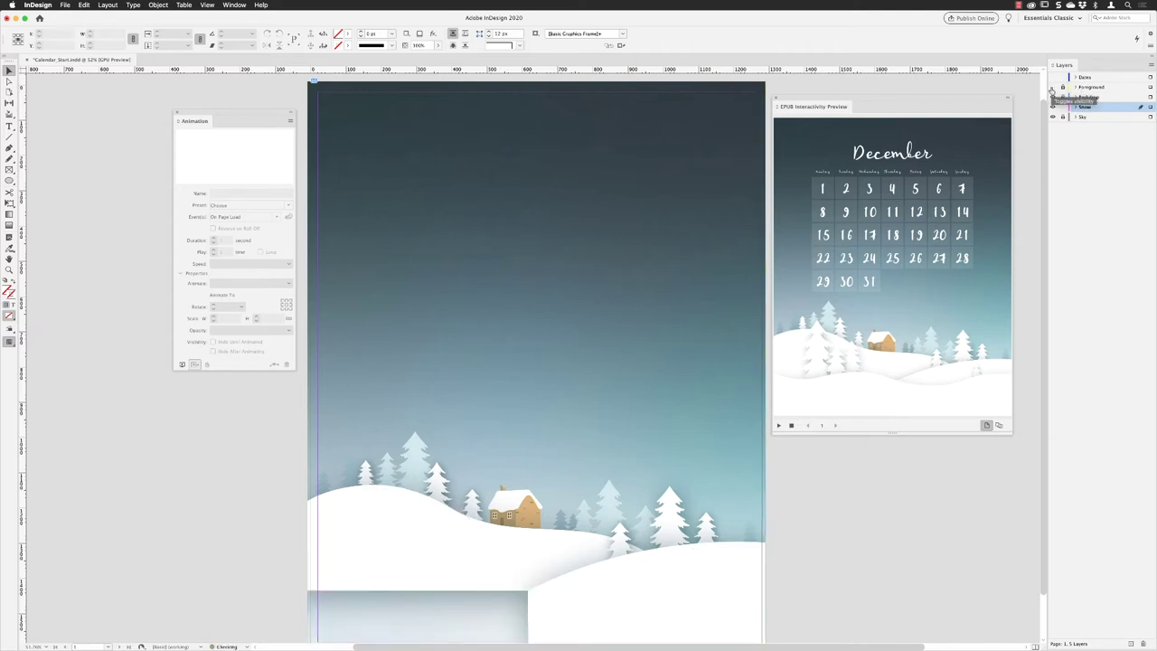
pyautogui.click(1052, 98)
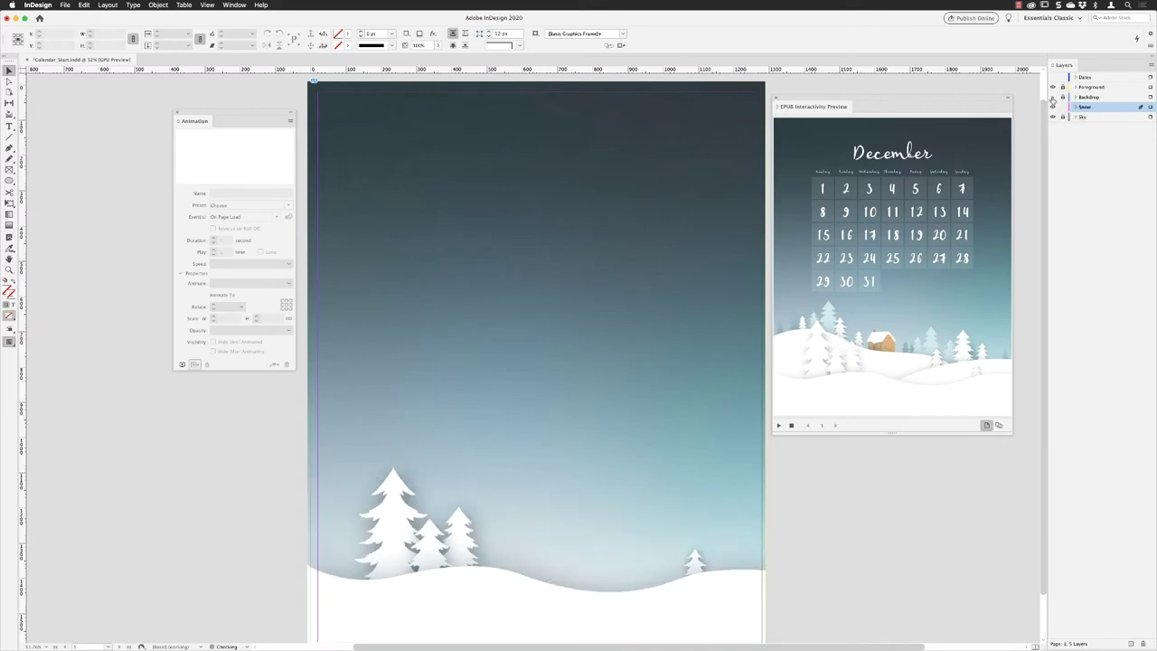
pyautogui.click(1052, 98)
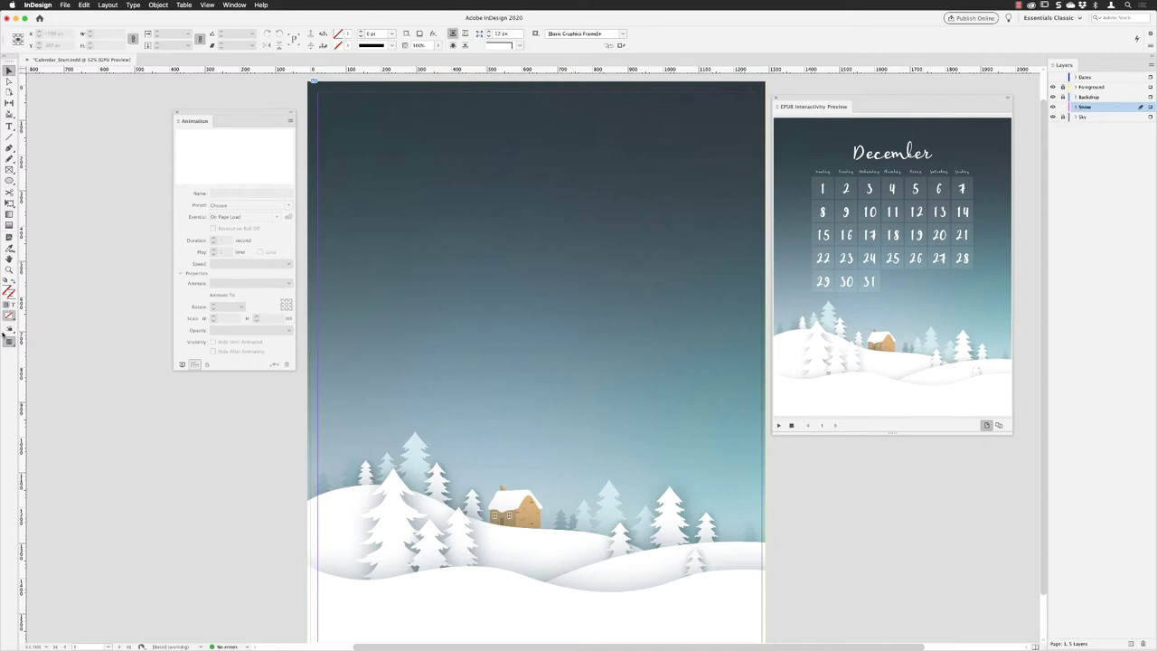
pyautogui.click(10, 269)
pyautogui.click(370, 173)
pyautogui.moveTo(371, 172); pyautogui.dragTo(520, 174)
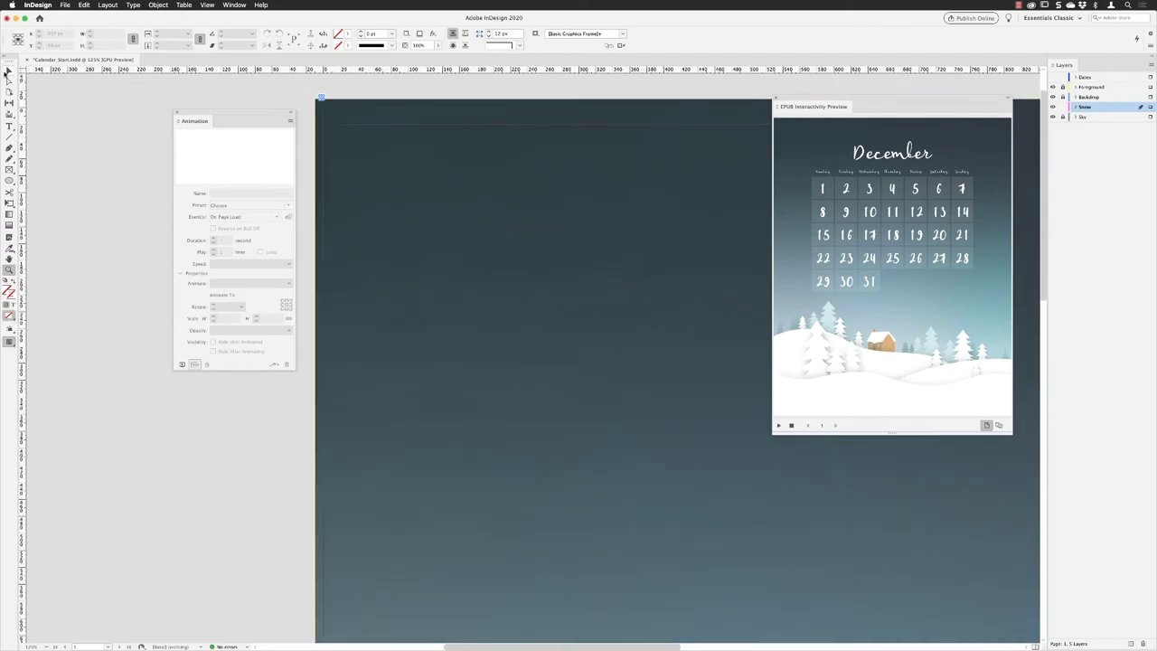
# - Draw a 15 × 15 px circle near the top of the sky with the Ellipse tool
pyautogui.click(9, 72)
pyautogui.click(9, 179)
pyautogui.click(456, 207)
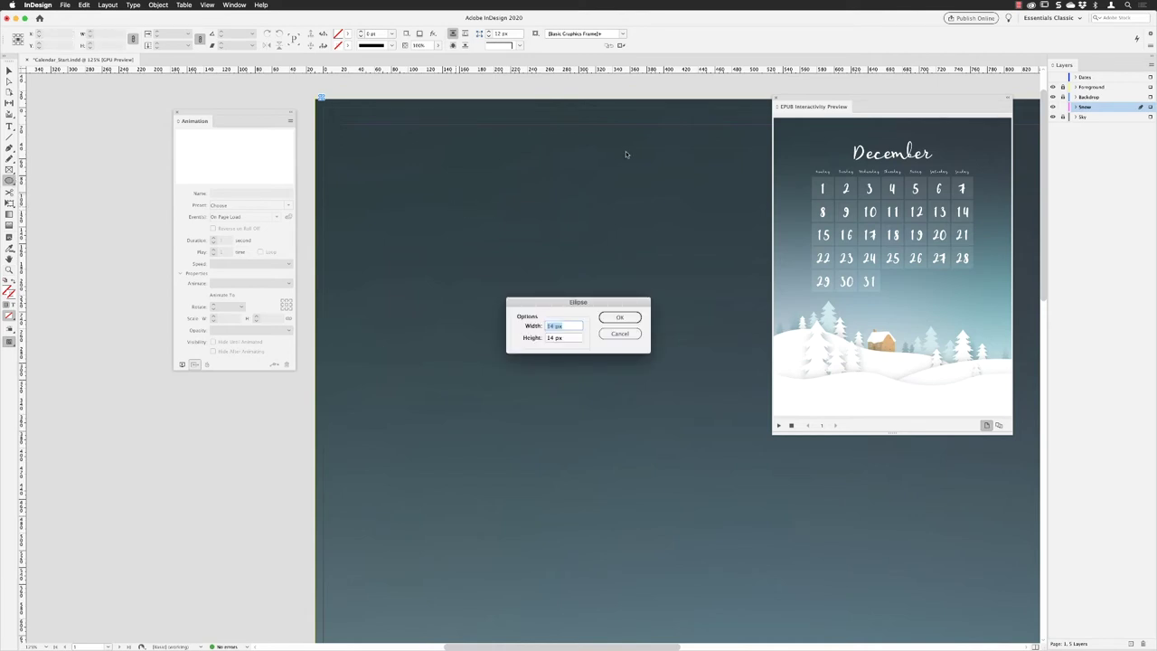
pyautogui.write('15')
pyautogui.press('Tab')
pyautogui.write('15')
pyautogui.press('Return')
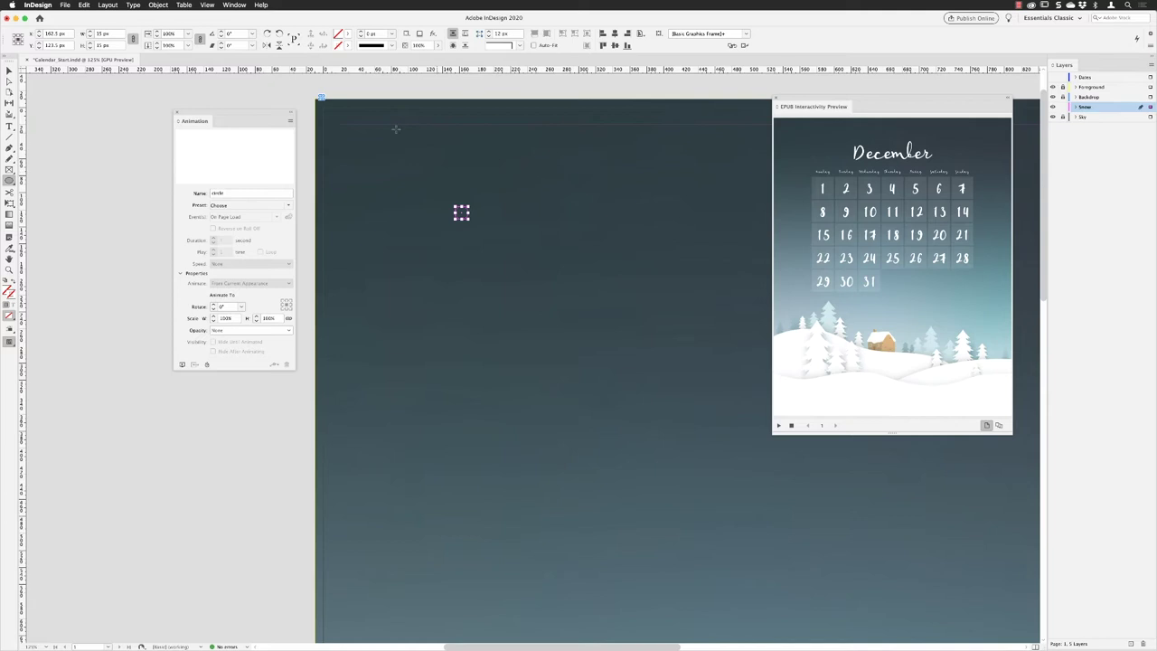
# - Fill the circle with [Paper] white, then deselect and reselect it to check
pyautogui.click(348, 33)
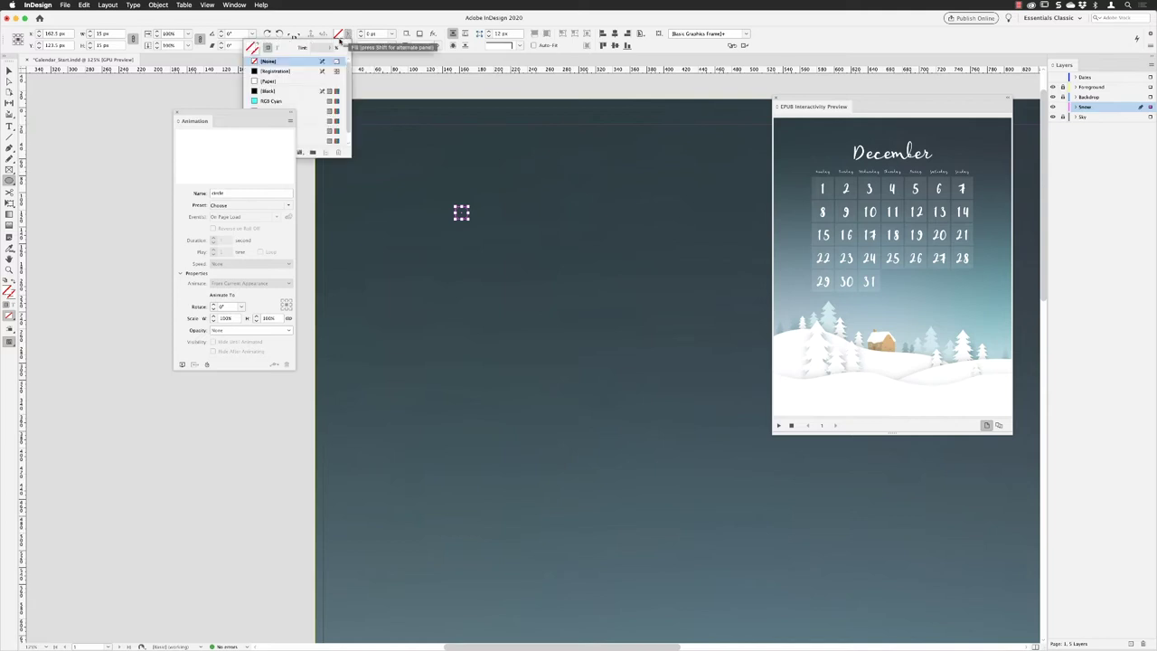
pyautogui.click(294, 82)
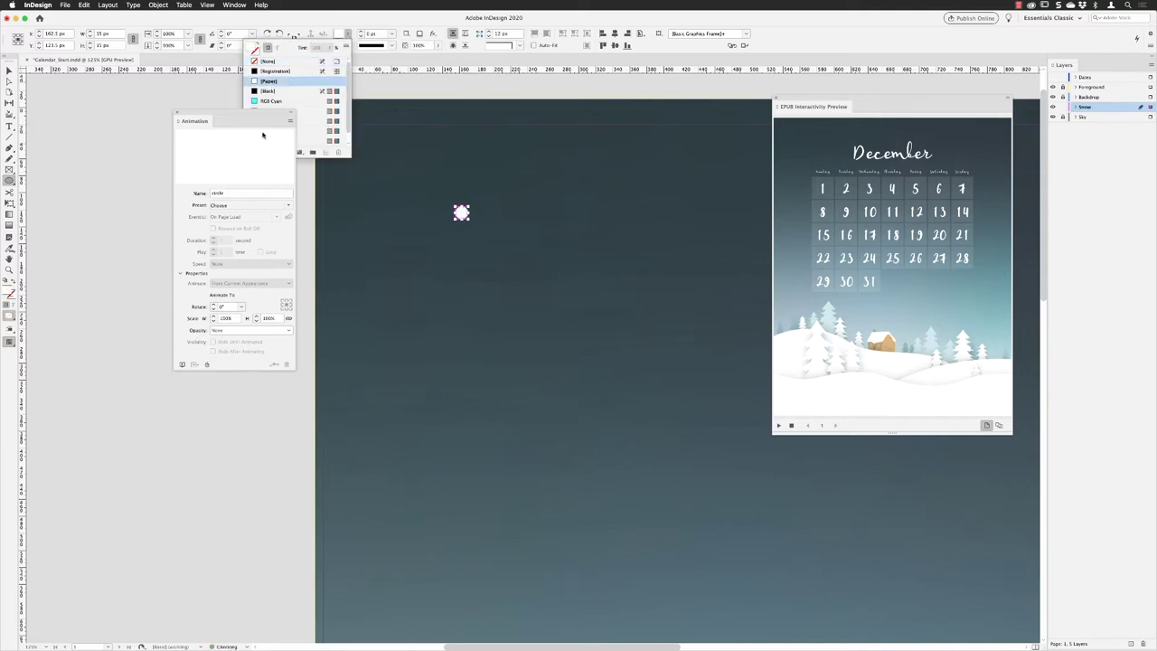
pyautogui.moveTo(269, 117)
pyautogui.mouseDown()
pyautogui.moveTo(274, 219)
pyautogui.moveTo(272, 211)
pyautogui.mouseUp()
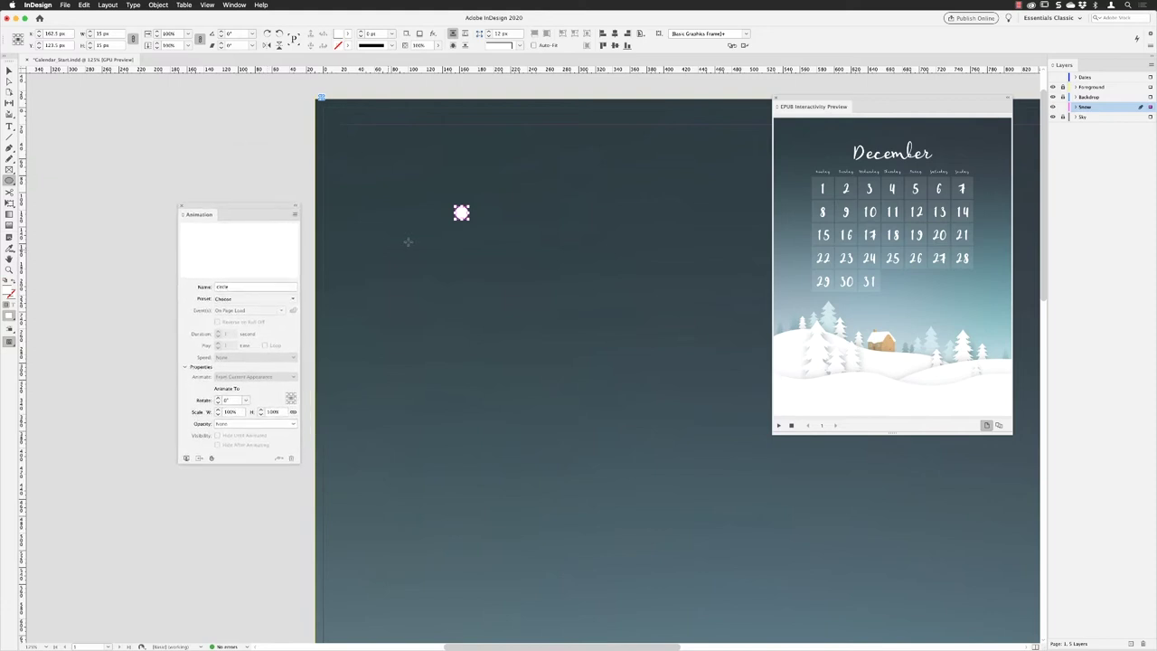
pyautogui.press('v')
pyautogui.click(291, 153)
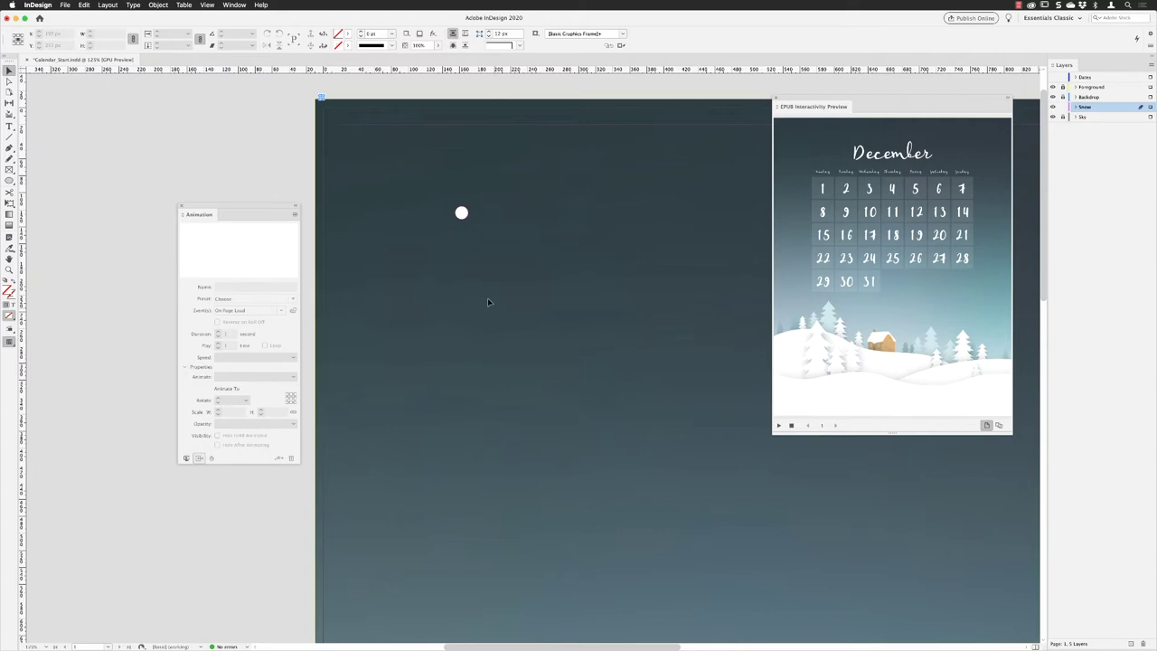
pyautogui.click(462, 213)
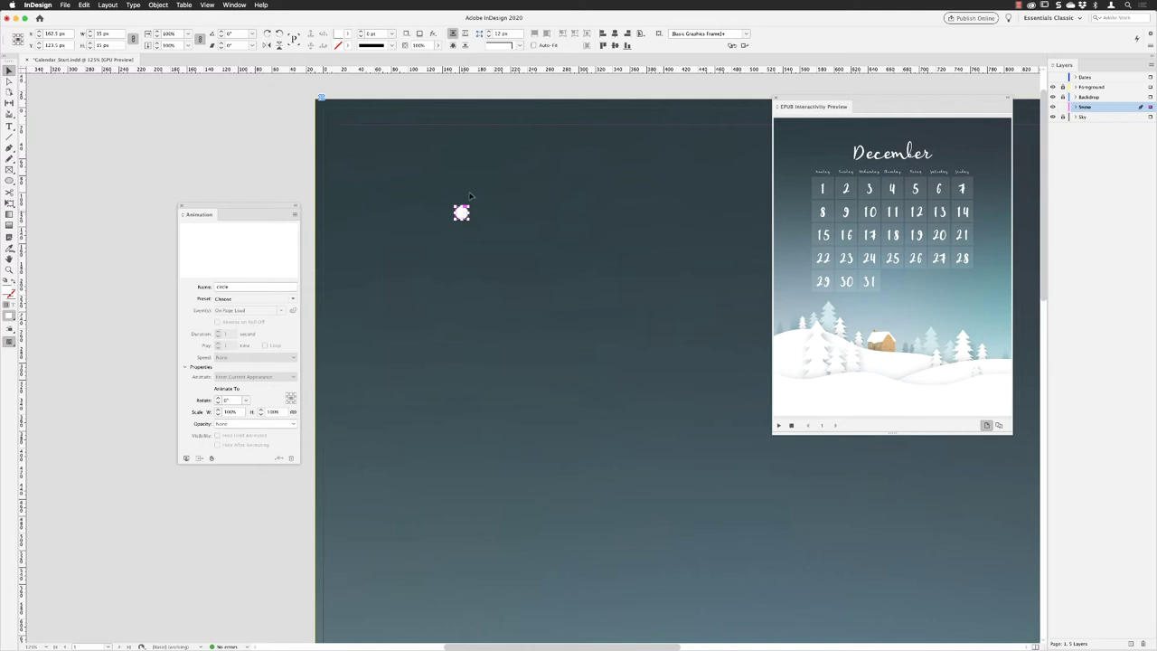
# - Add a Gradient Feather effect of Type Radial with the midpoint Location at 75%
pyautogui.click(432, 33)
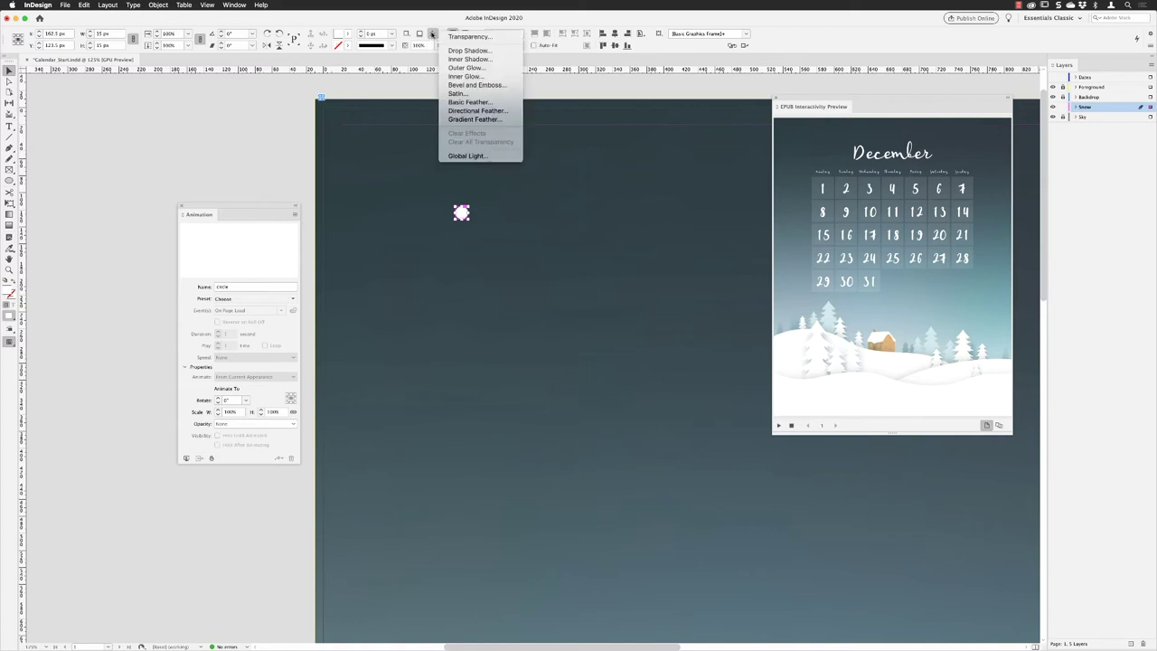
pyautogui.click(471, 121)
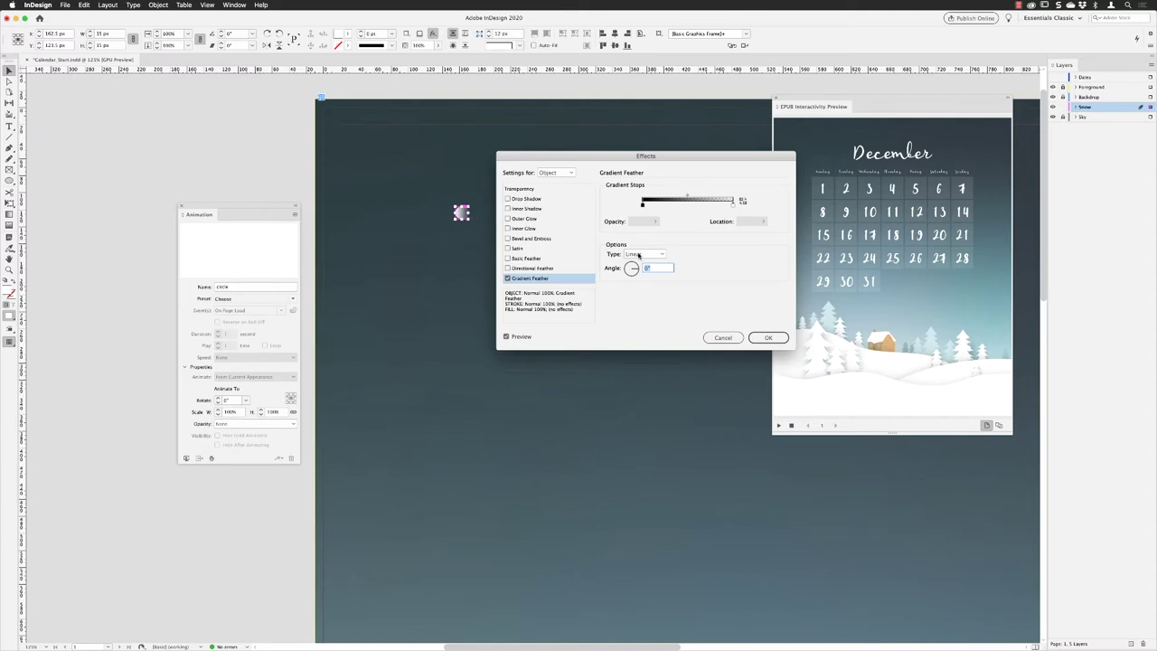
pyautogui.click(610, 255)
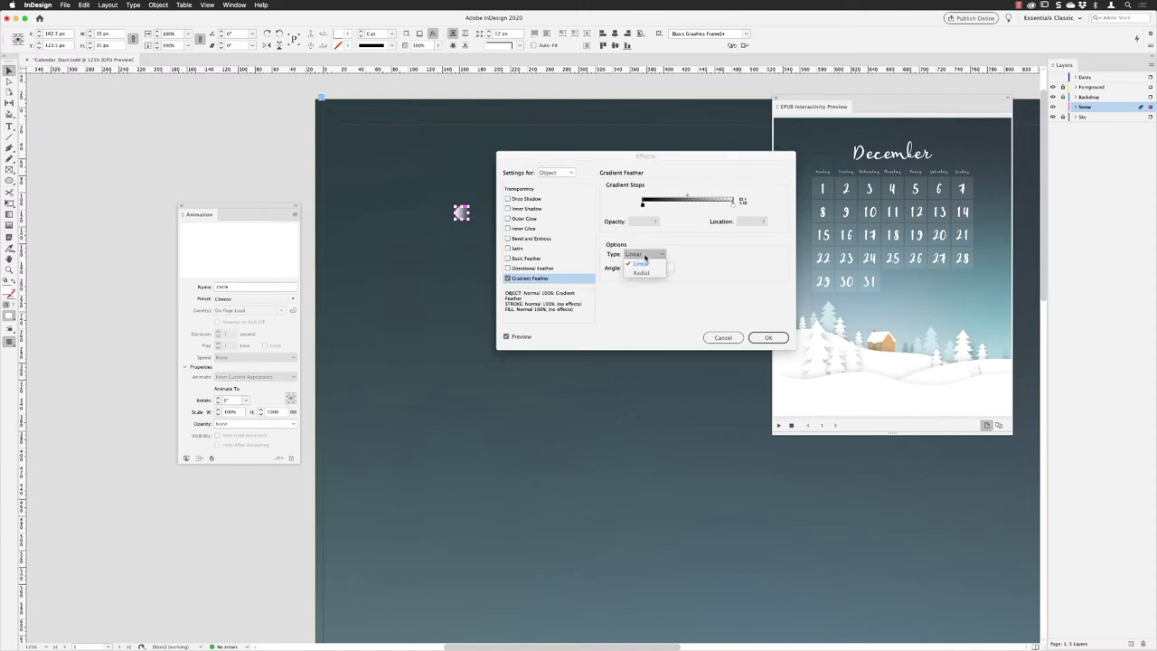
pyautogui.click(647, 273)
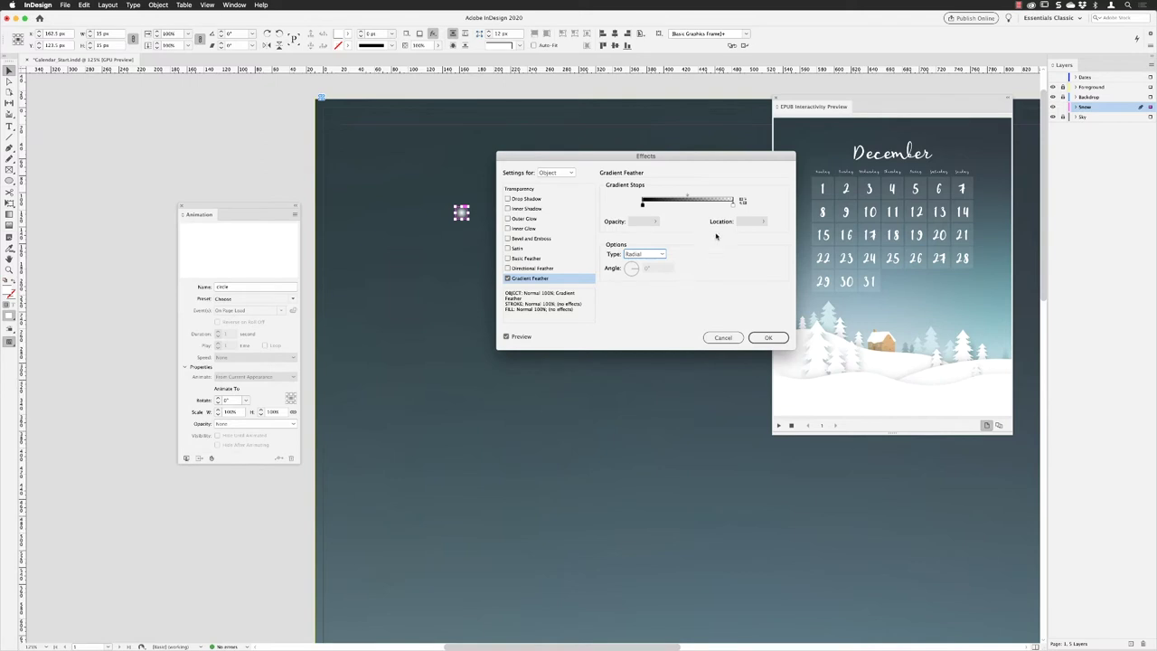
pyautogui.click(686, 196)
pyautogui.moveTo(756, 223); pyautogui.dragTo(730, 225)
pyautogui.write('75')
pyautogui.press('Tab')
# - Confirm the gradient feather and reselect the glowing dot to inspect it
pyautogui.click(768, 338)
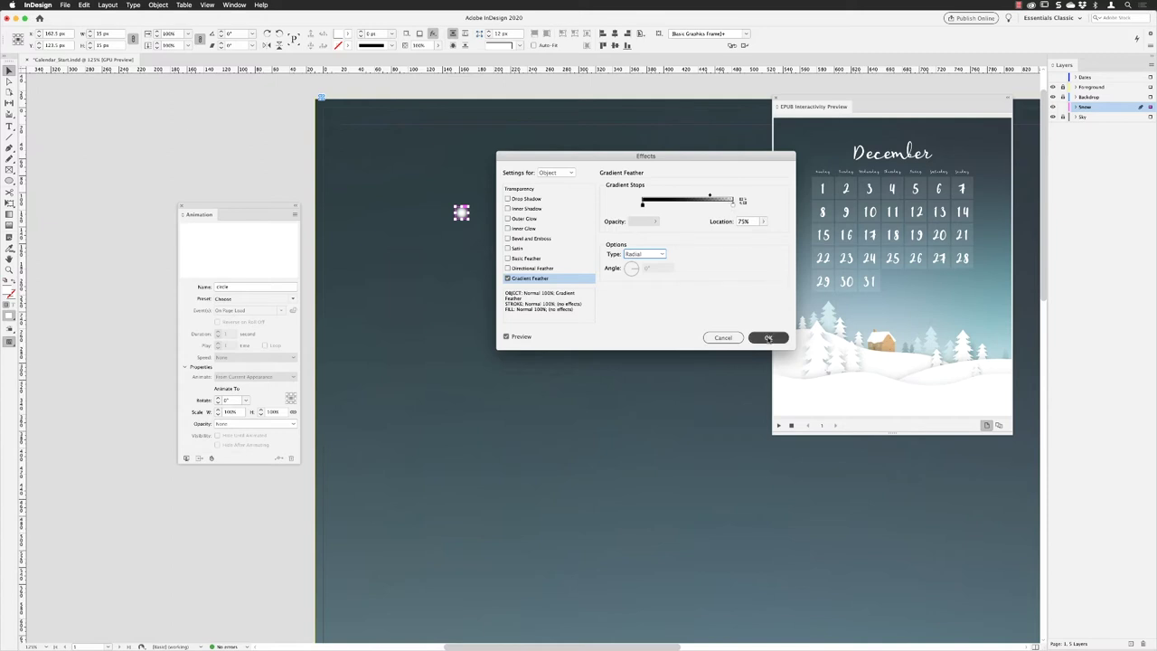
pyautogui.click(283, 141)
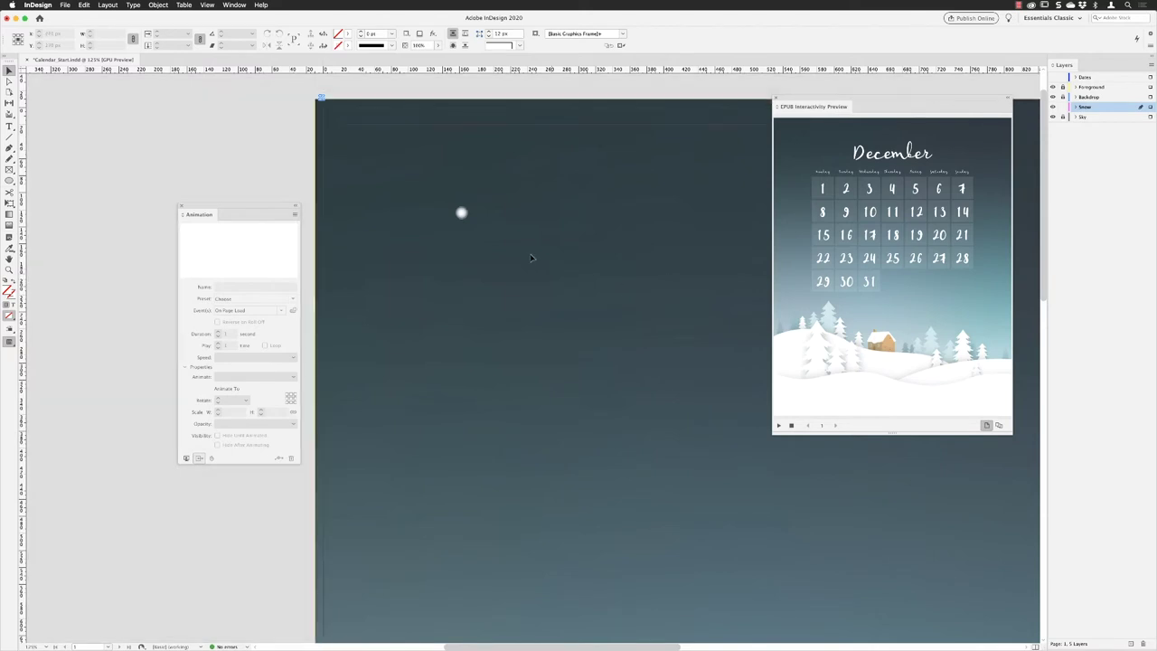
pyautogui.click(461, 213)
# - Rename the dot's animation from 'circle' to 'snow 1'
pyautogui.moveTo(252, 210); pyautogui.dragTo(260, 176)
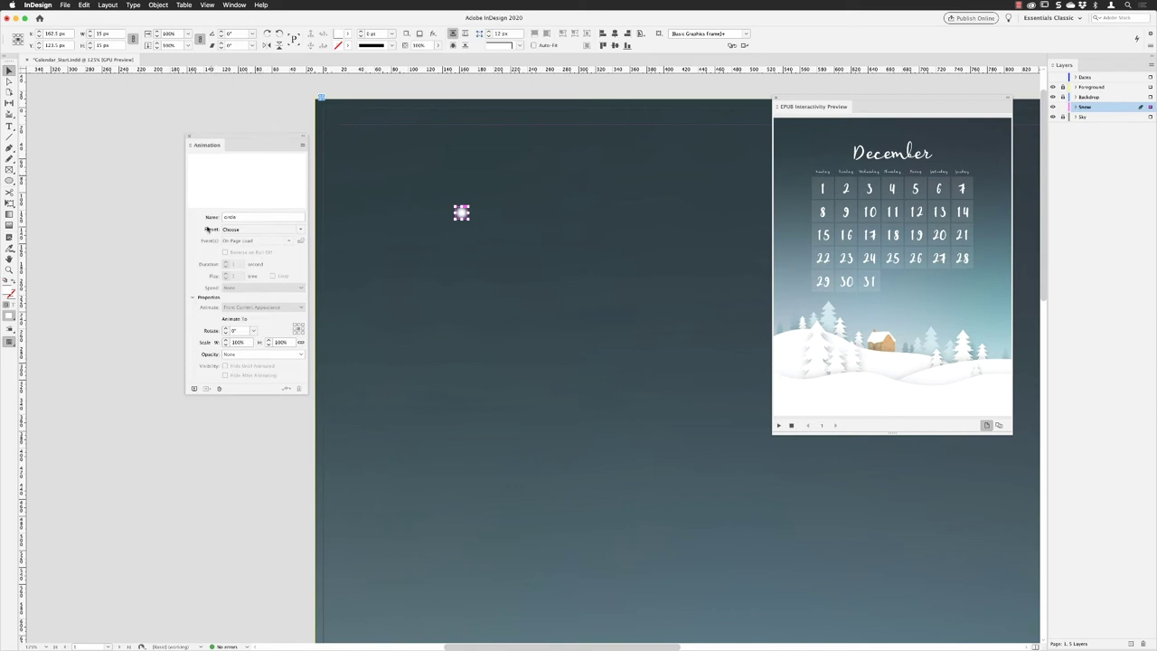
pyautogui.doubleClick(255, 219)
pyautogui.write('c')
pyautogui.press('Return')
# - Alt-drag a copy of the snowflake onto the pasteboard and reselect the page snowflake
pyautogui.moveTo(236, 134); pyautogui.dragTo(144, 189)
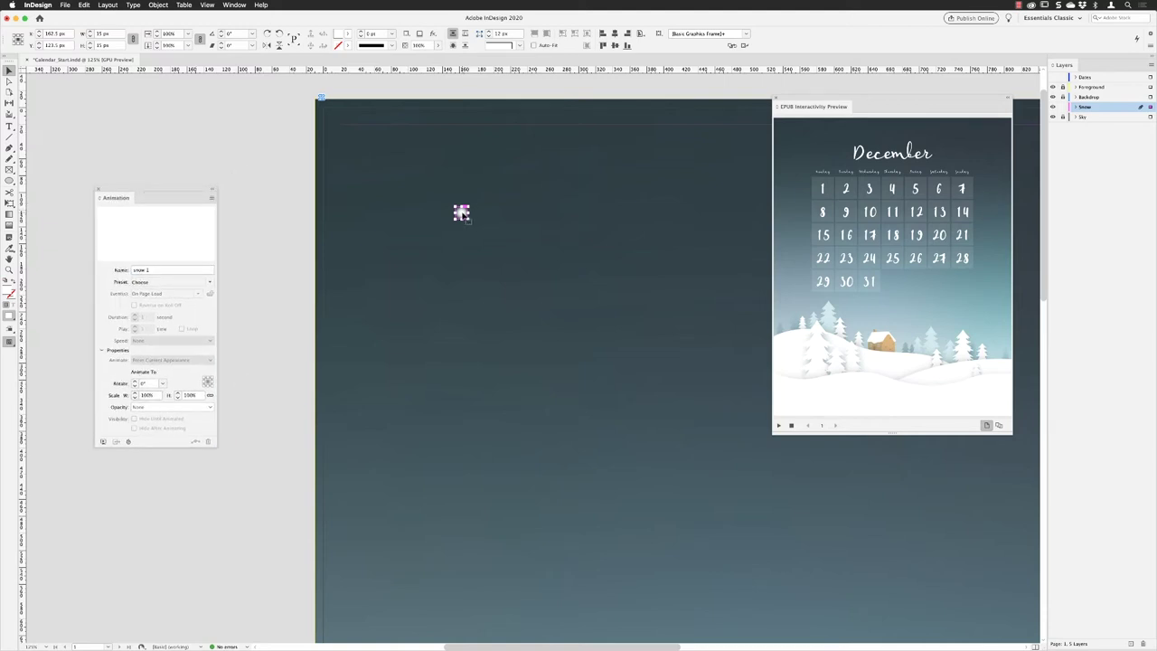
pyautogui.moveTo(461, 212); pyautogui.dragTo(254, 133)
pyautogui.click(461, 213)
# - Move the page snowflake down onto the snowy hill beside the tall central tree
pyautogui.press('super+0')
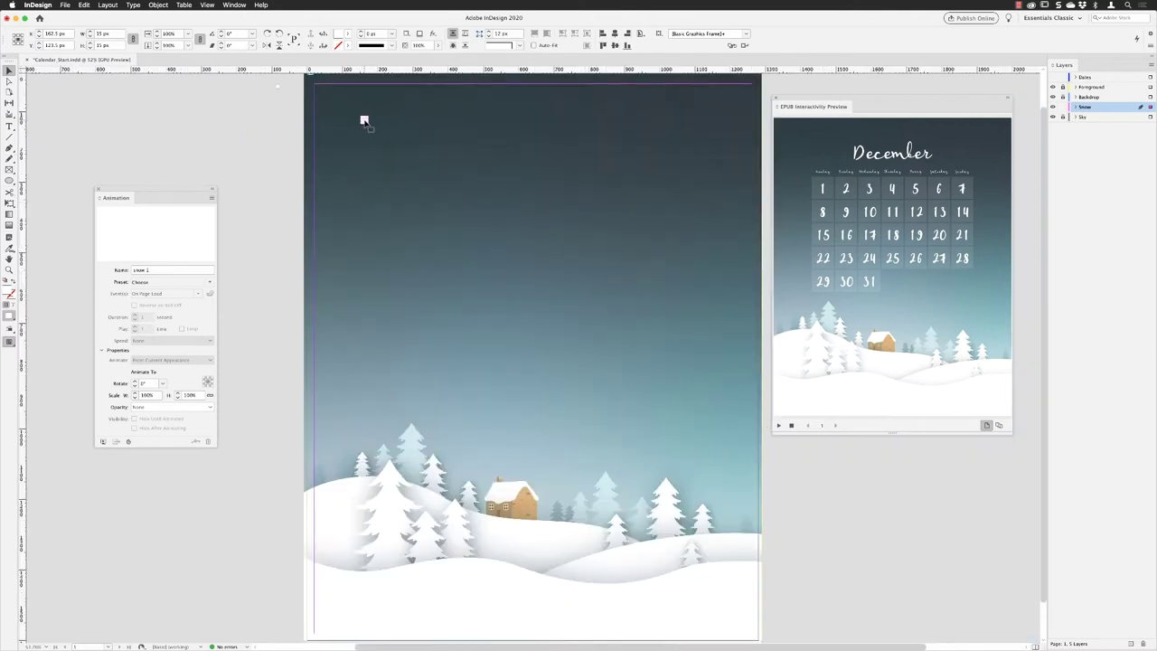
pyautogui.moveTo(364, 120)
pyautogui.mouseDown()
pyautogui.moveTo(389, 238)
pyautogui.moveTo(421, 286)
pyautogui.mouseUp()
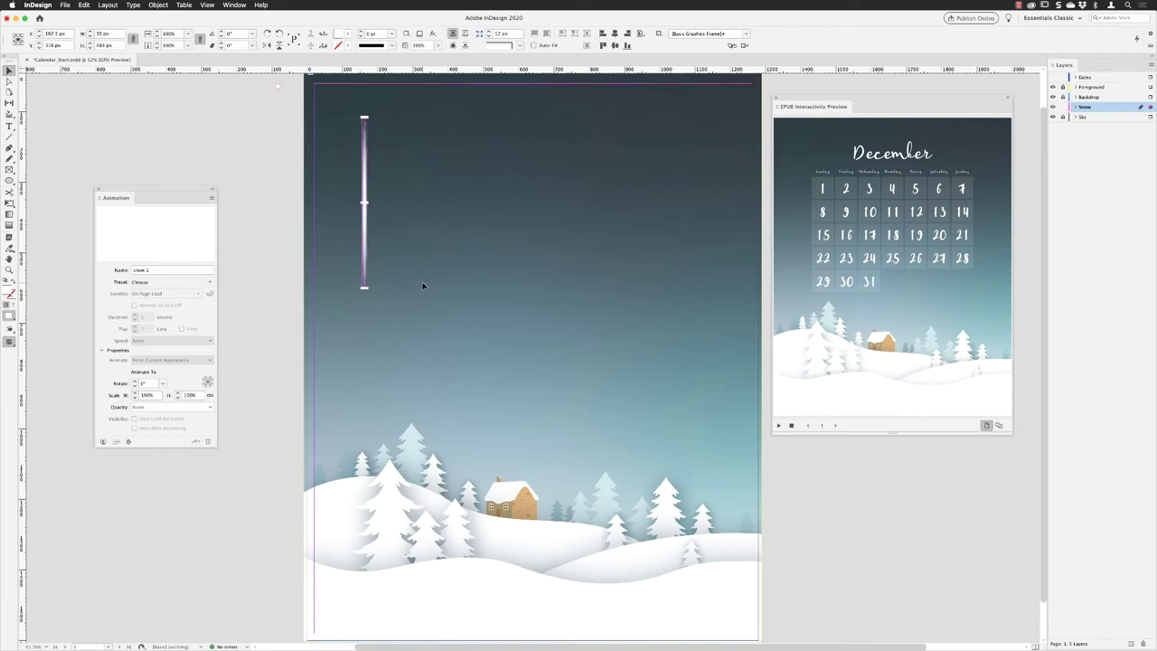
pyautogui.press('super+equal')
pyautogui.press('super+equal')
pyautogui.press('super+equal')
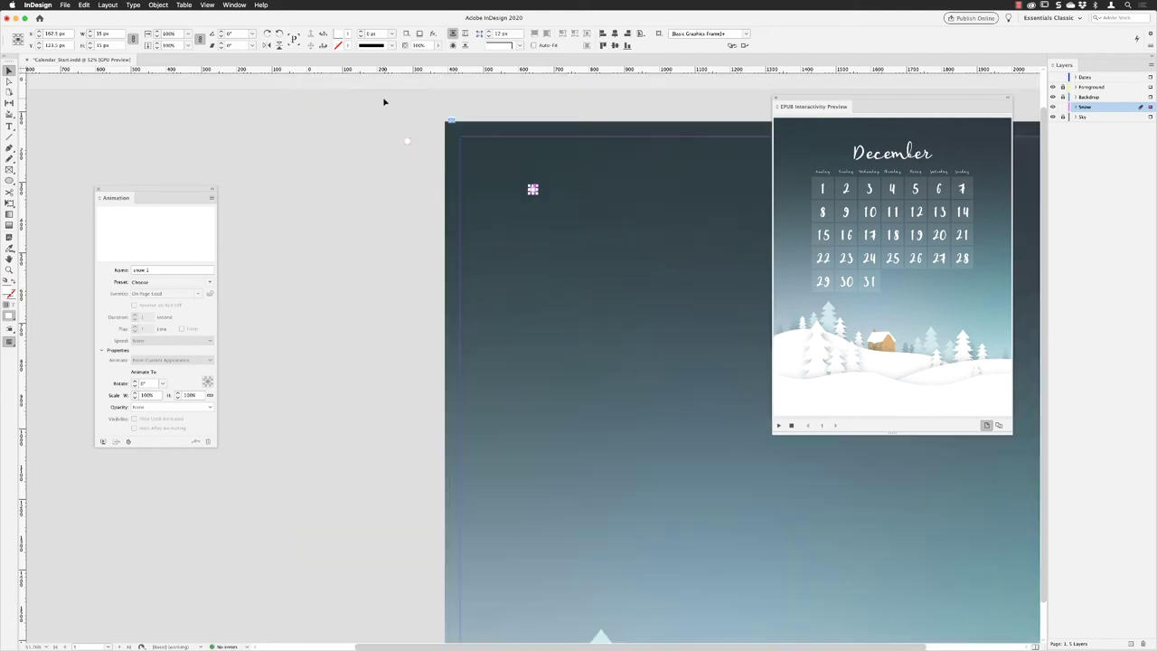
pyautogui.moveTo(532, 289); pyautogui.dragTo(496, 504)
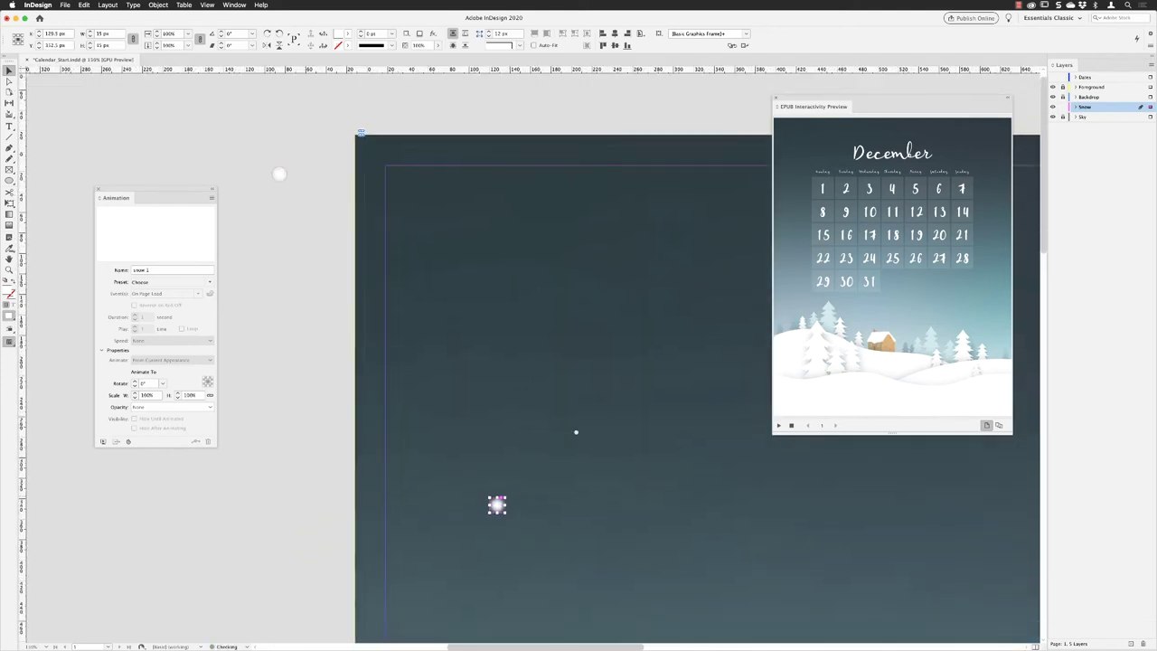
pyautogui.moveTo(588, 473); pyautogui.dragTo(504, 100)
pyautogui.moveTo(411, 129); pyautogui.dragTo(497, 562)
pyautogui.moveTo(594, 514); pyautogui.dragTo(533, 172)
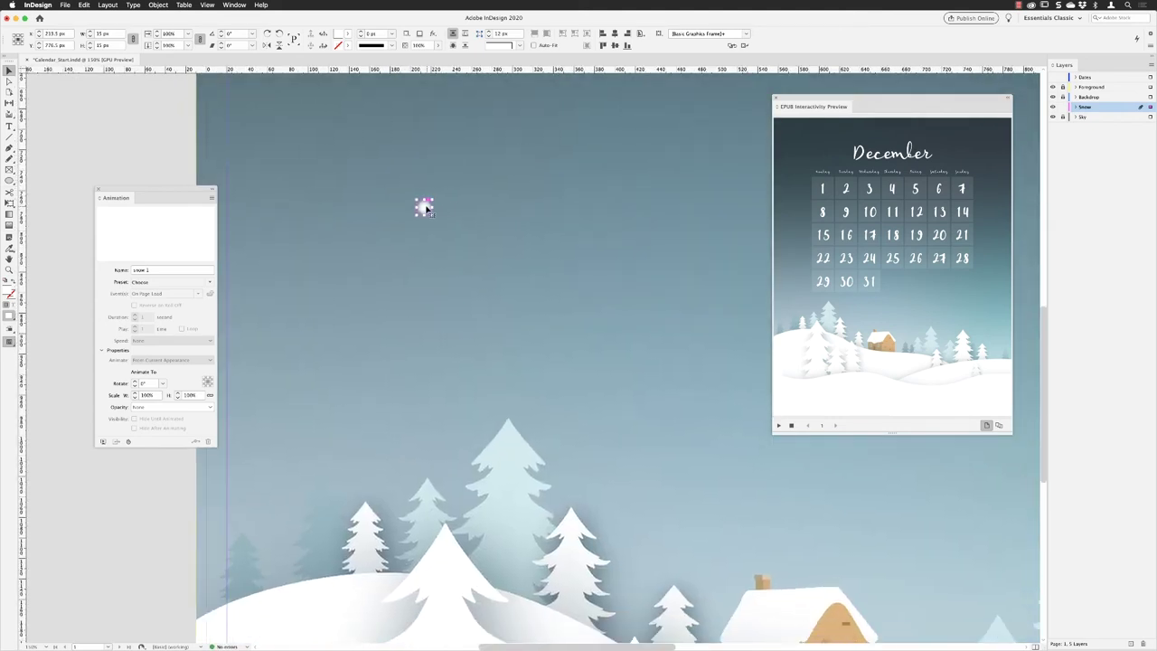
pyautogui.moveTo(423, 208); pyautogui.dragTo(437, 368)
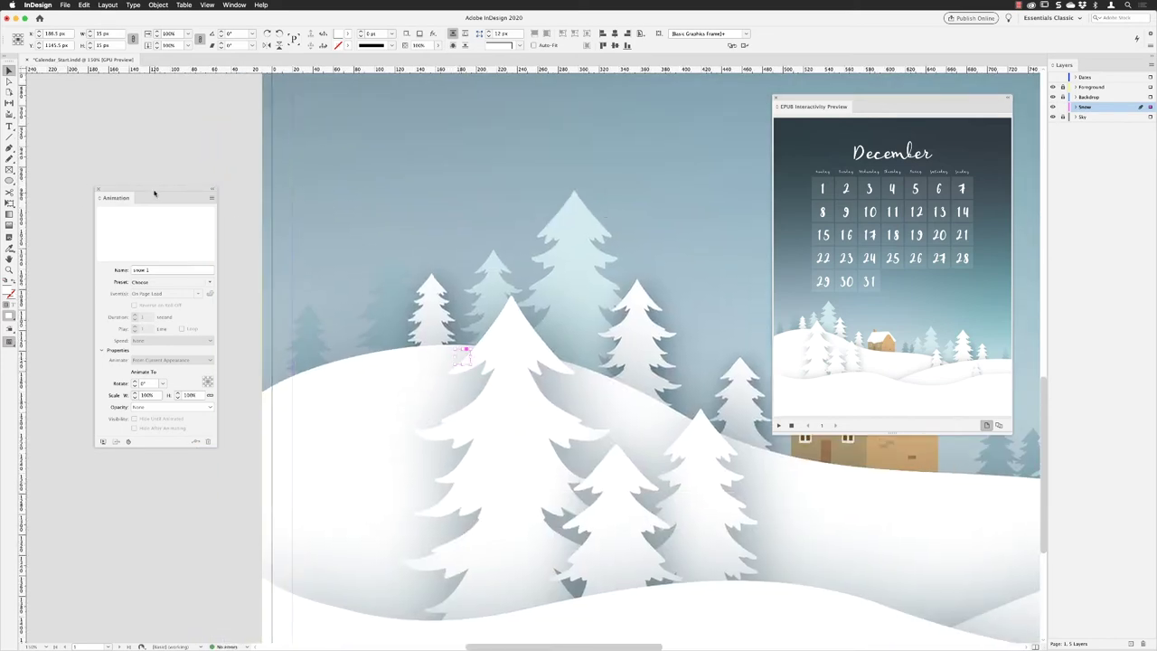
pyautogui.moveTo(154, 192); pyautogui.dragTo(232, 181)
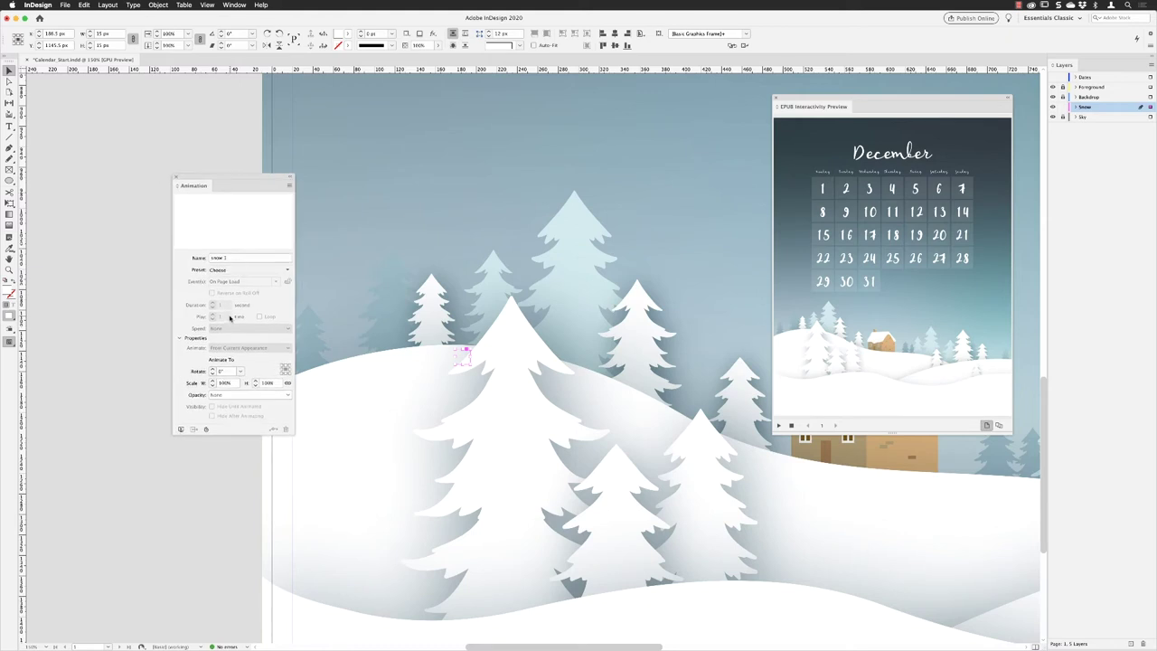
# - Apply the Fly-in from Top preset to snow 1 and set its duration to 3 seconds
pyautogui.click(288, 271)
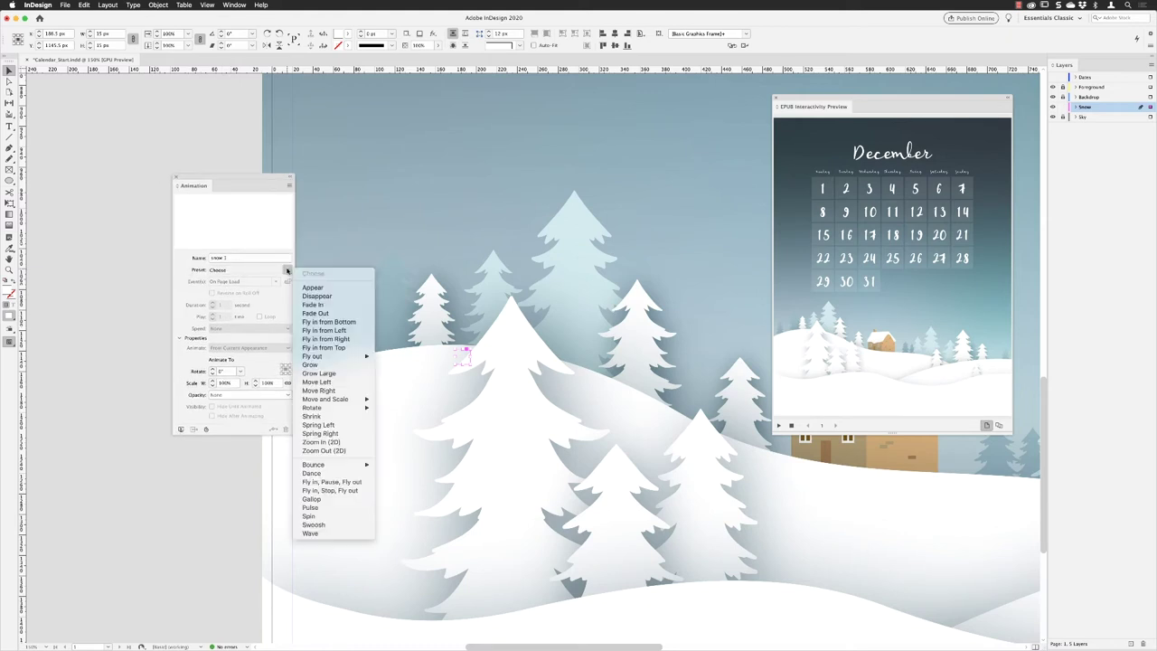
pyautogui.click(342, 348)
pyautogui.press('super+minus')
pyautogui.press('super+minus')
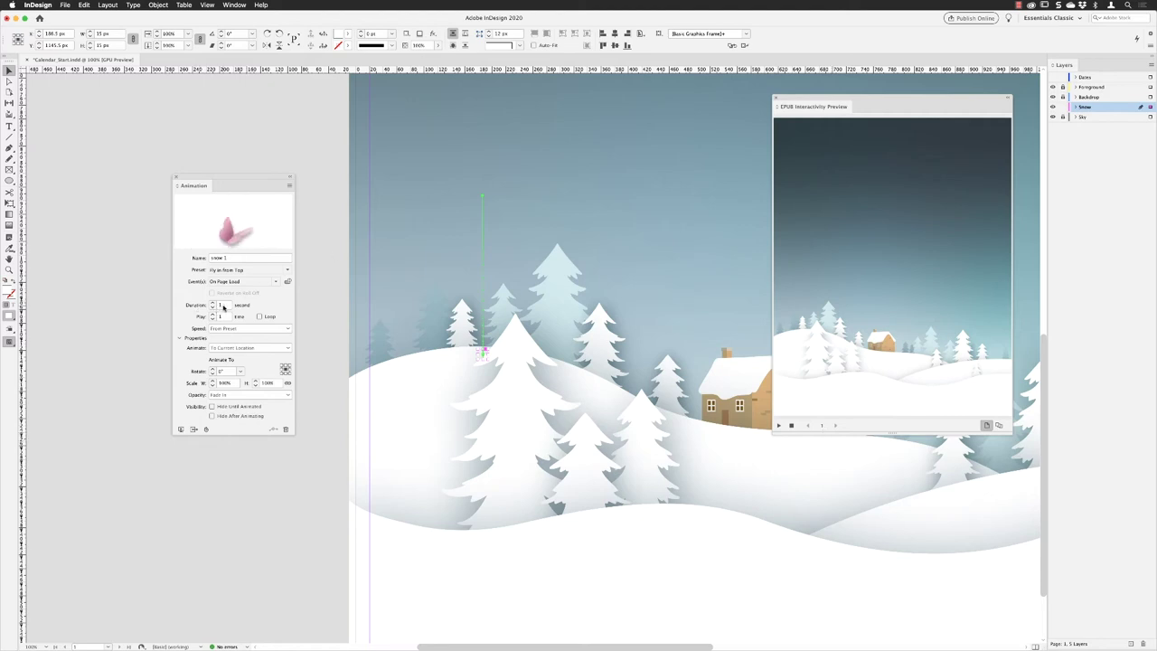
pyautogui.click(223, 308)
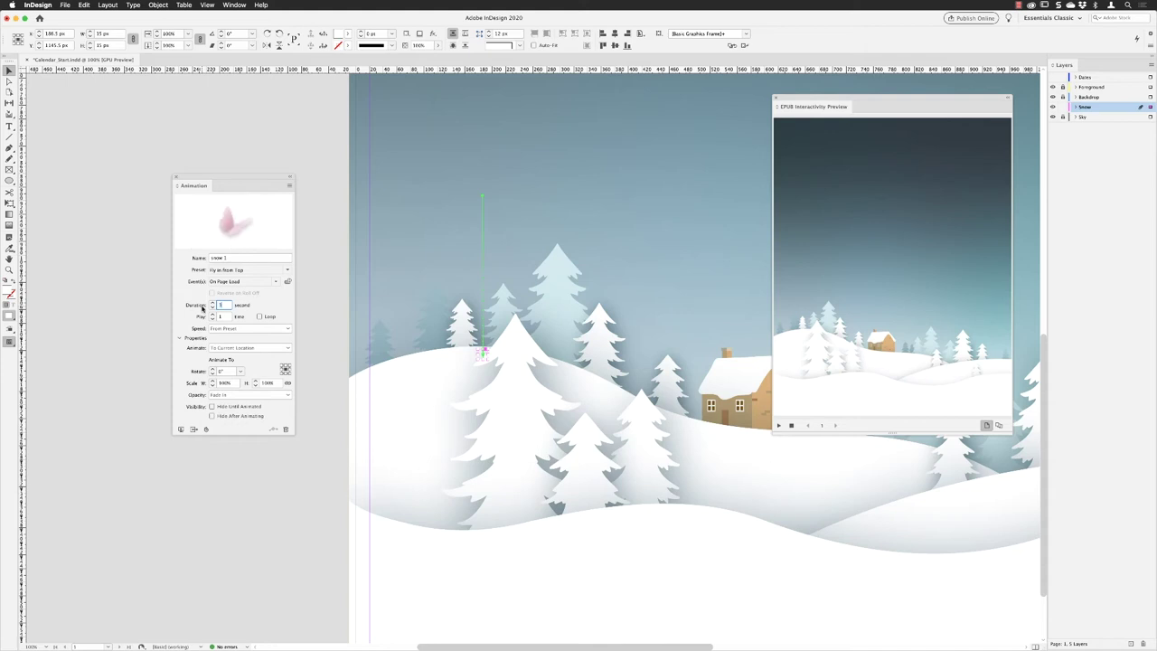
pyautogui.write('3')
pyautogui.press('Return')
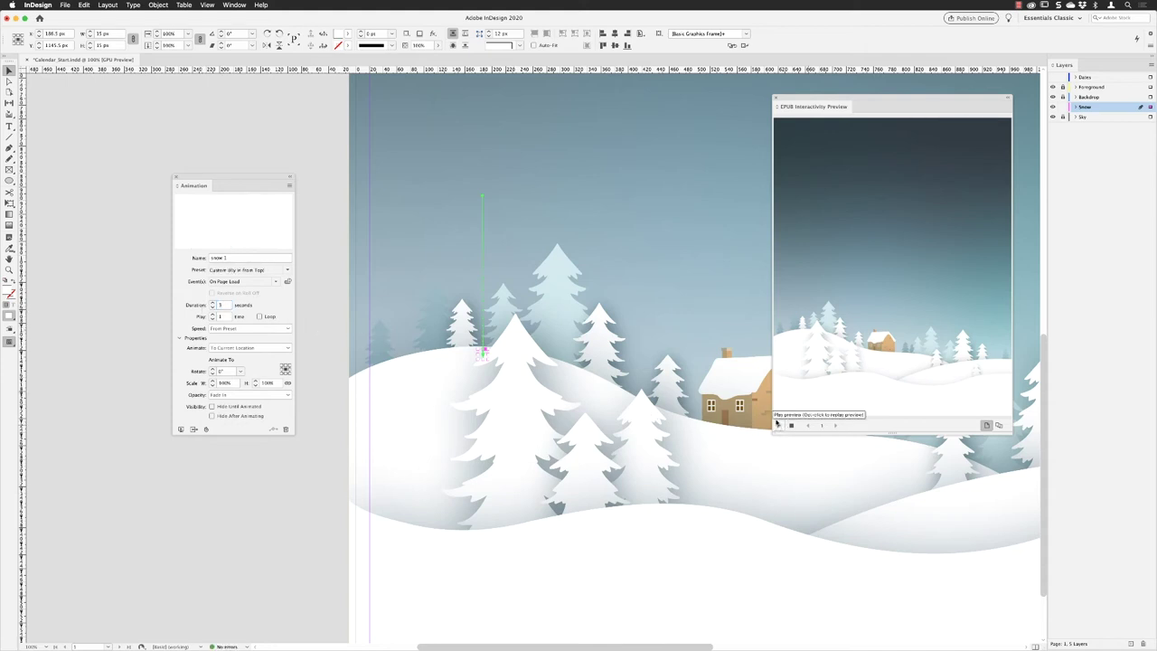
# - Zoom and pan to frame snow 1's short vertical motion path, with Direct Selection ready
pyautogui.click(776, 424)
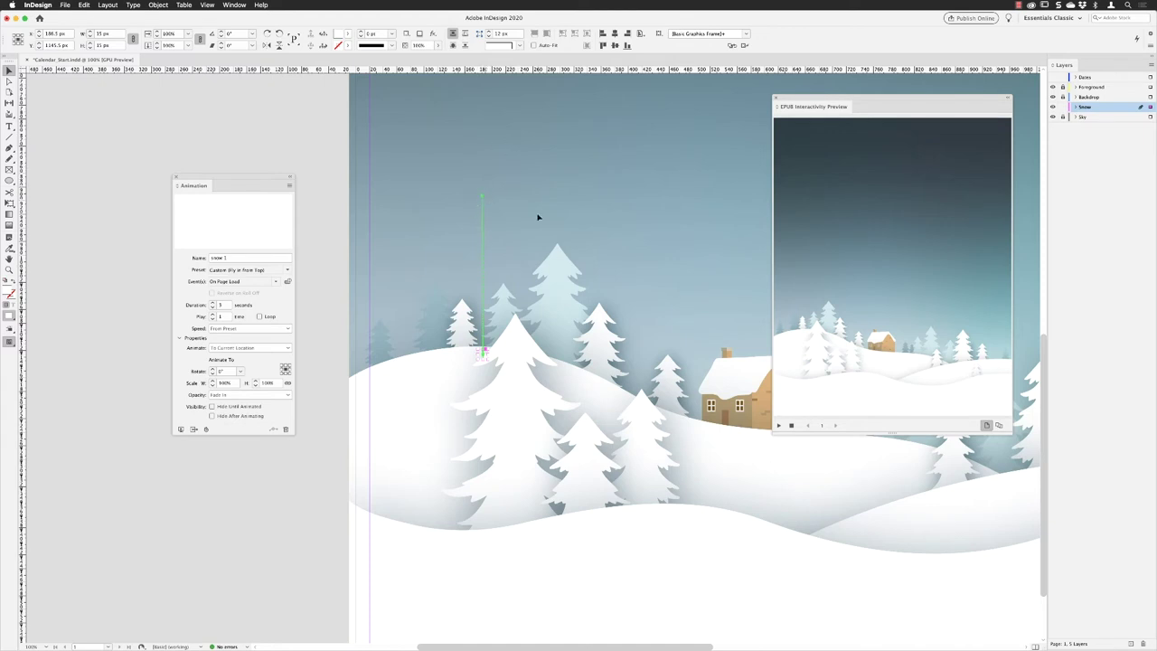
pyautogui.press('super+minus')
pyautogui.press('super+minus')
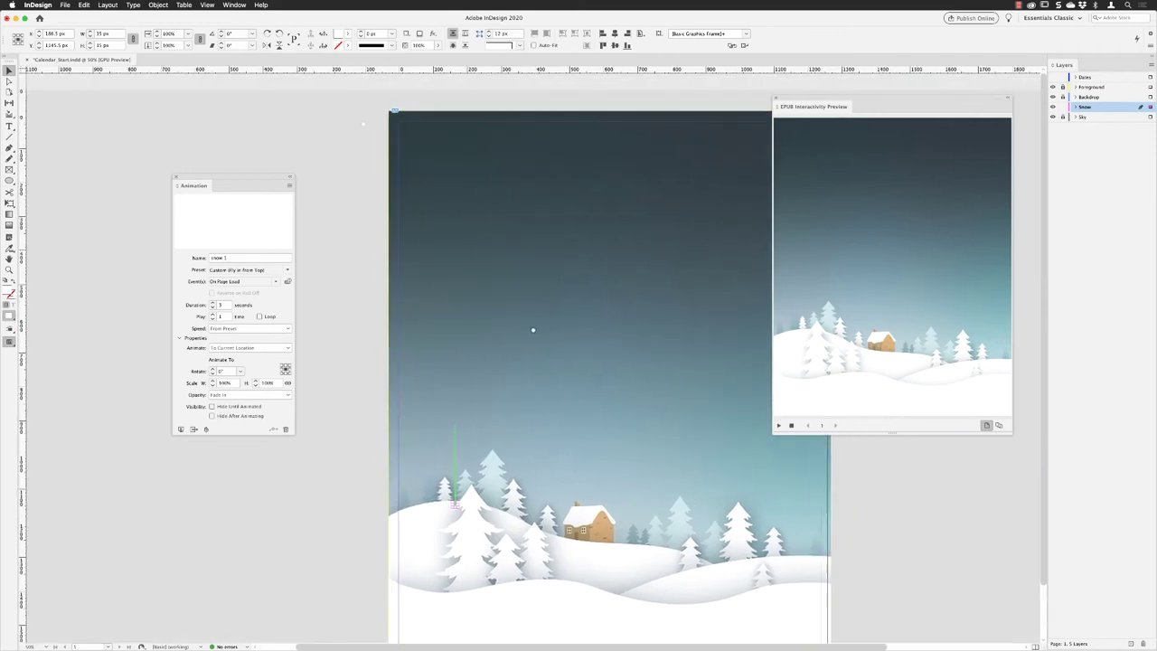
pyautogui.scroll(-2, 516, 343)
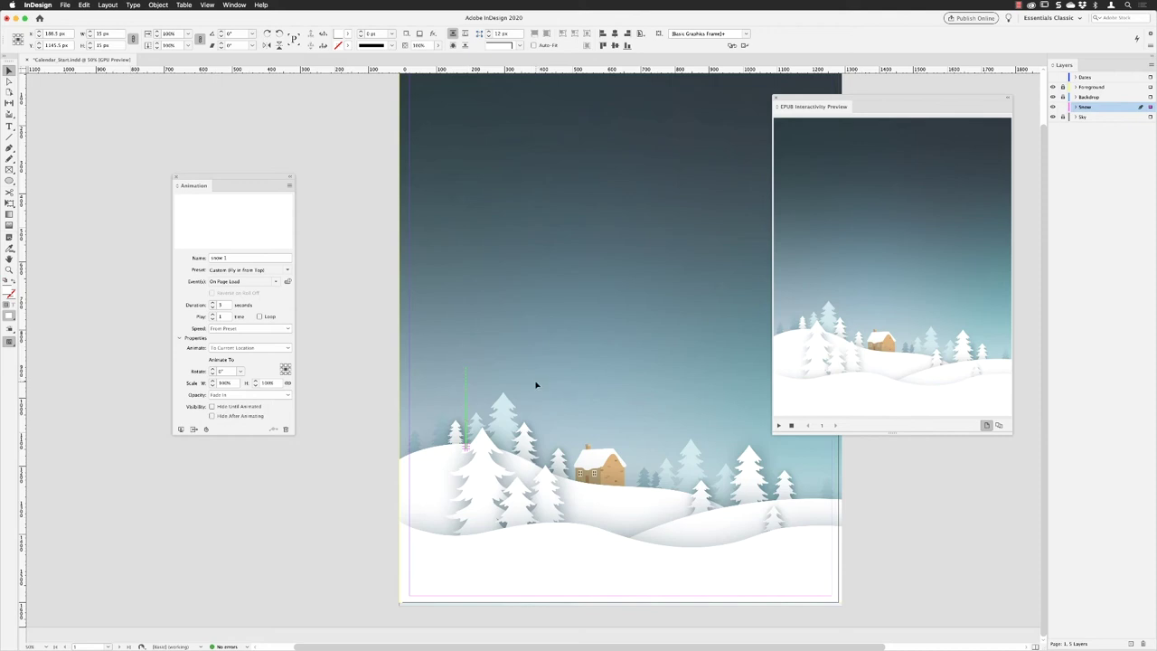
pyautogui.press('super+equal')
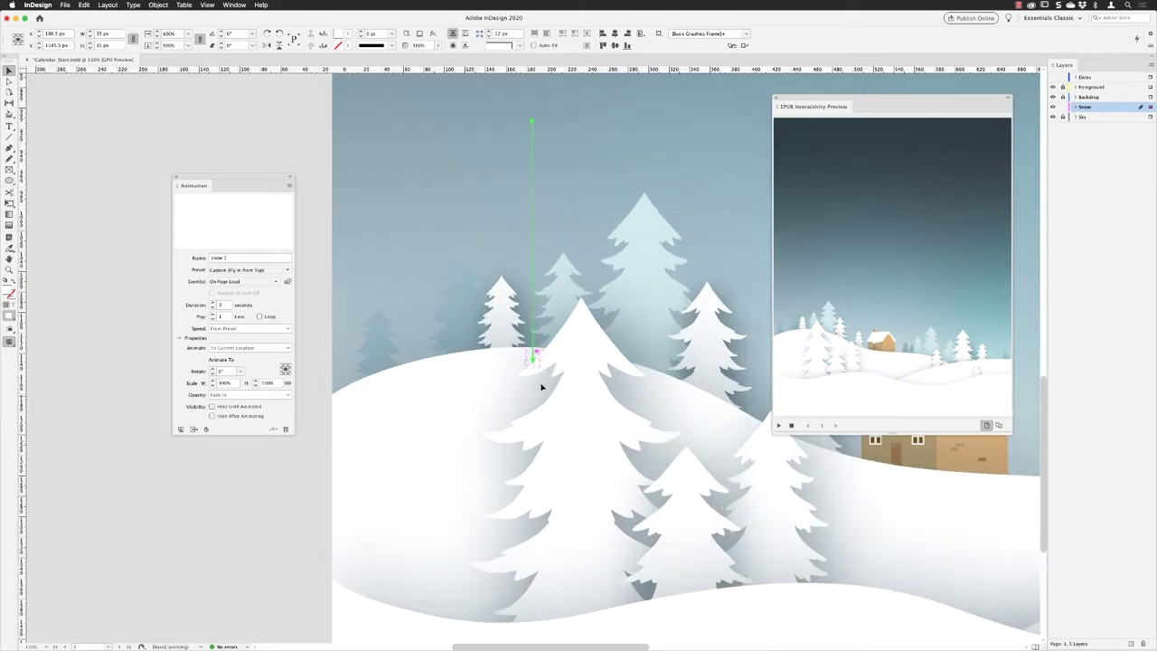
pyautogui.moveTo(562, 268); pyautogui.dragTo(504, 358)
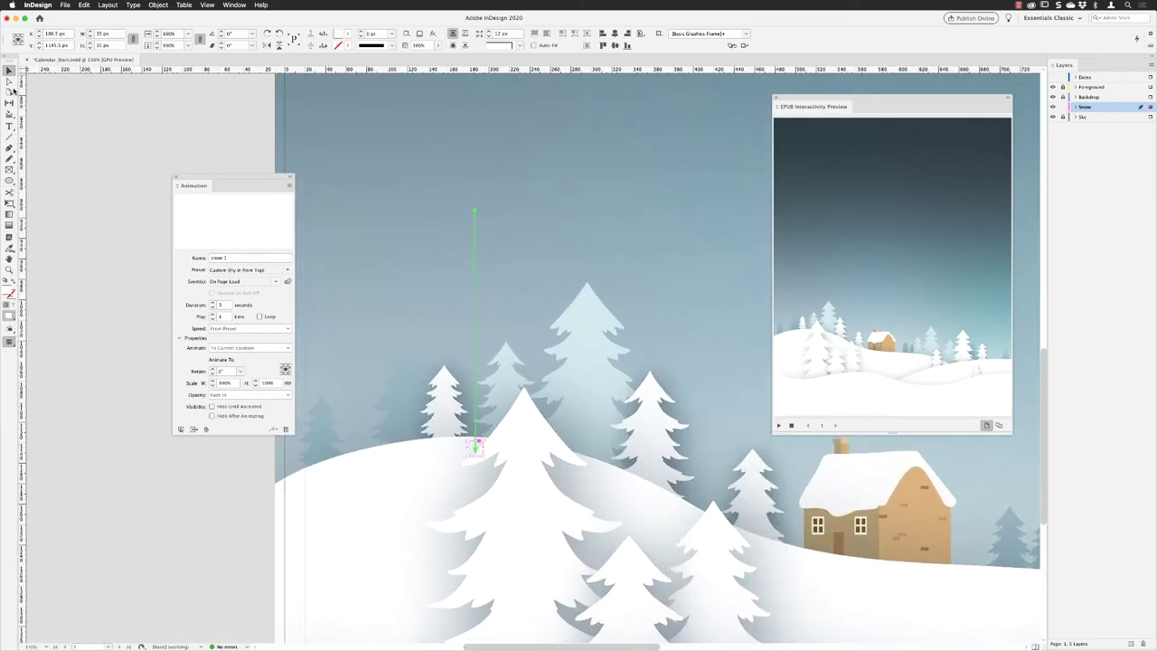
pyautogui.click(8, 82)
# - Drag the motion path's top endpoint up to the top edge of the page
pyautogui.click(475, 212)
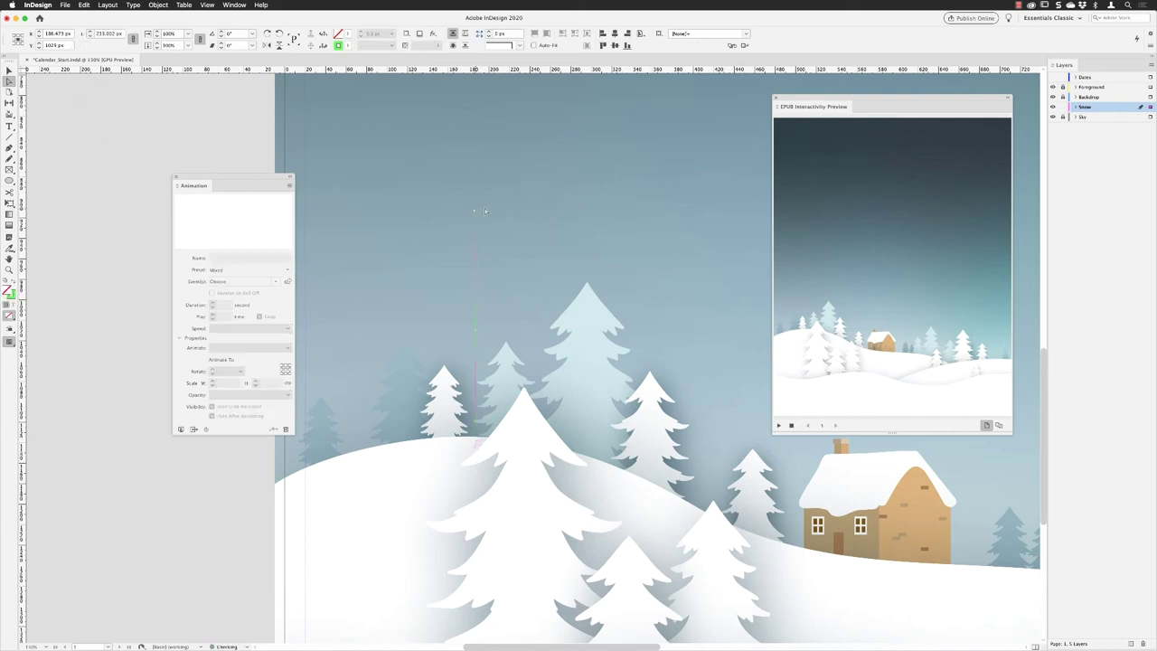
pyautogui.click(510, 212)
pyautogui.moveTo(512, 188); pyautogui.dragTo(486, 96)
pyautogui.scroll(5, 559, 125)
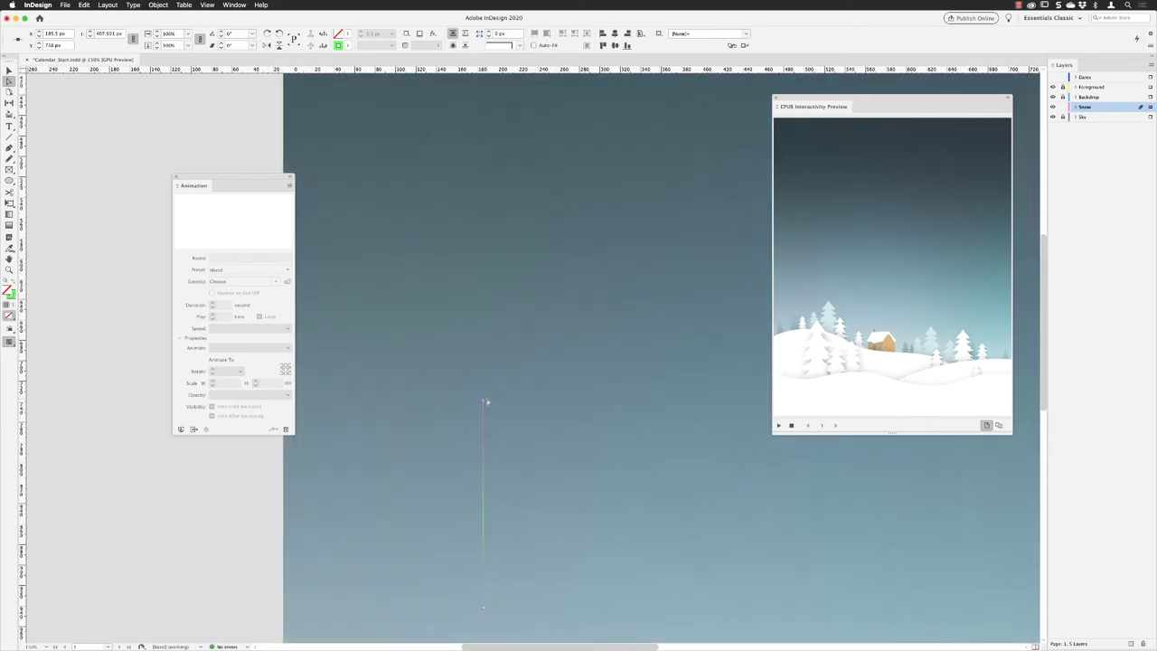
pyautogui.hotkey('shift', 'Up')
pyautogui.press('super+minus')
pyautogui.press('super+minus')
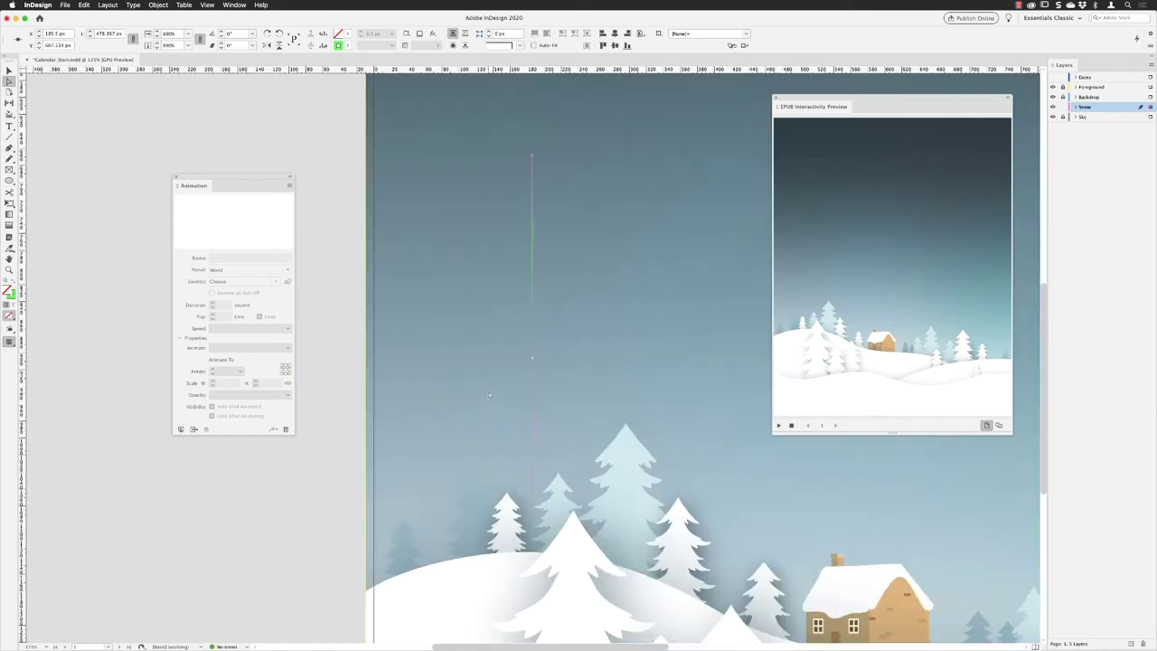
pyautogui.scroll(2, 539, 361)
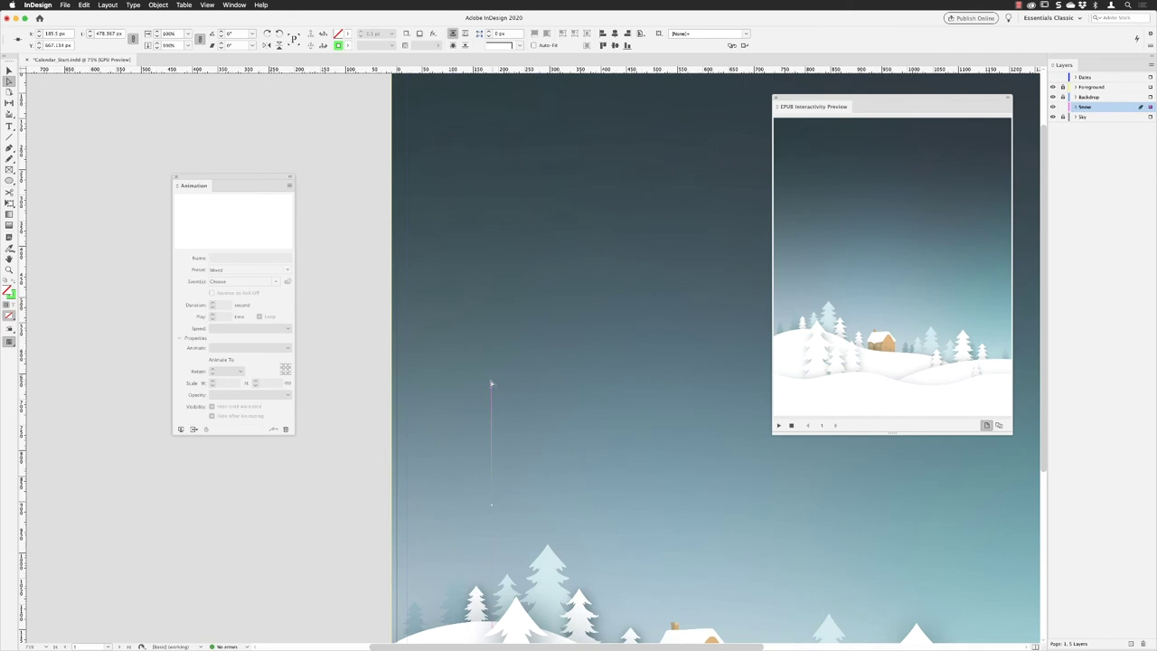
pyautogui.moveTo(492, 387); pyautogui.dragTo(471, 81)
pyautogui.scroll(3, 539, 132)
pyautogui.hscroll(1, 540, 132)
pyautogui.moveTo(452, 163); pyautogui.dragTo(454, 124)
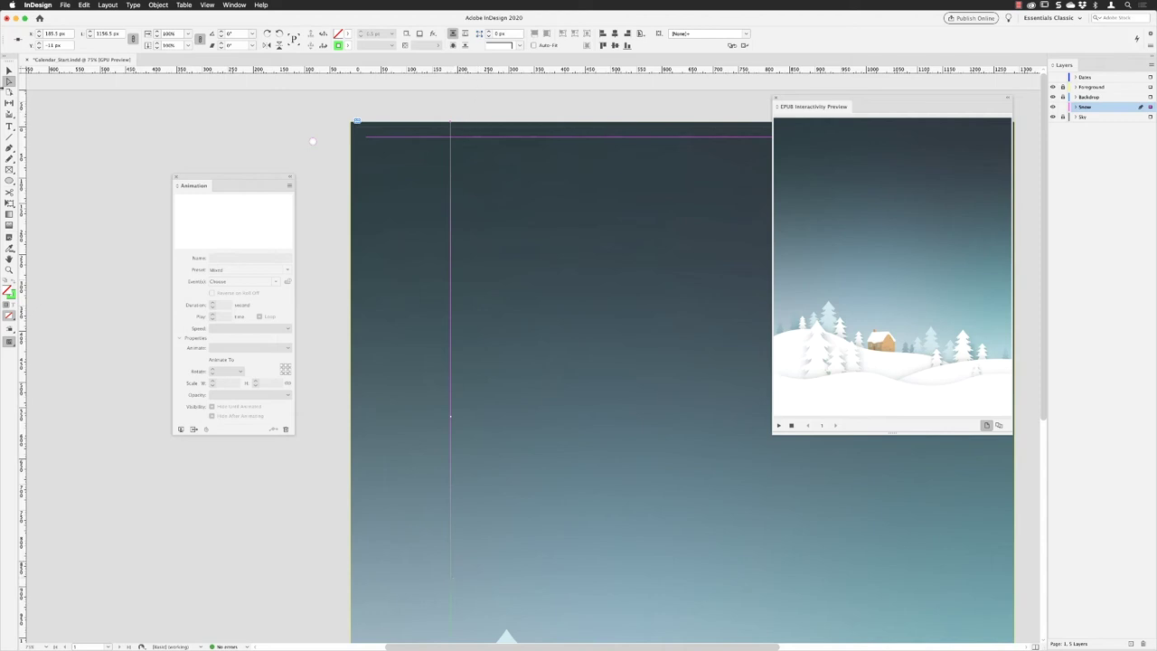
# - Reselect the snow 1 snowflake with the Selection tool to show its animation settings
pyautogui.press('v')
pyautogui.click(450, 416)
pyautogui.scroll(-2, 489, 353)
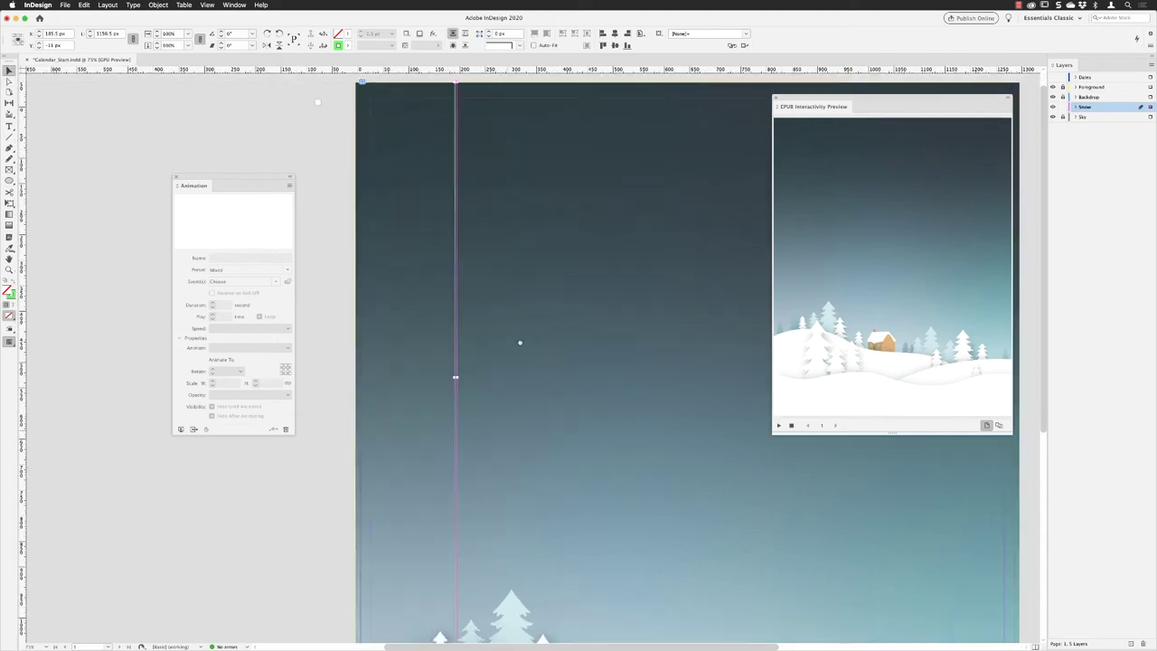
pyautogui.scroll(-5, 520, 342)
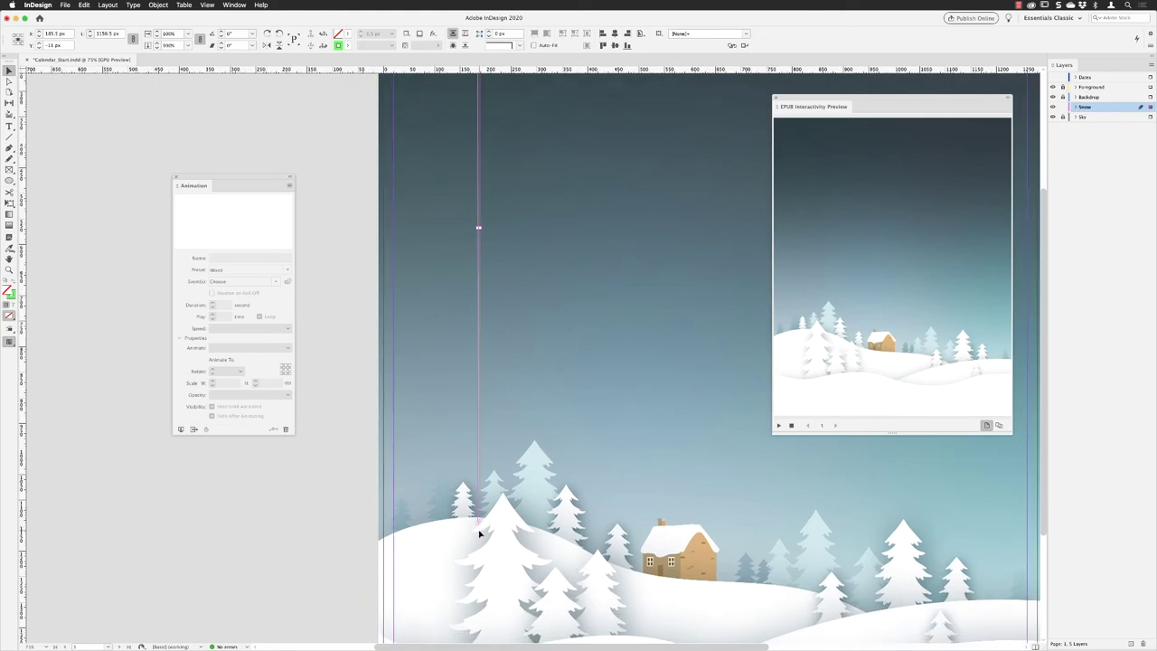
pyautogui.click(479, 533)
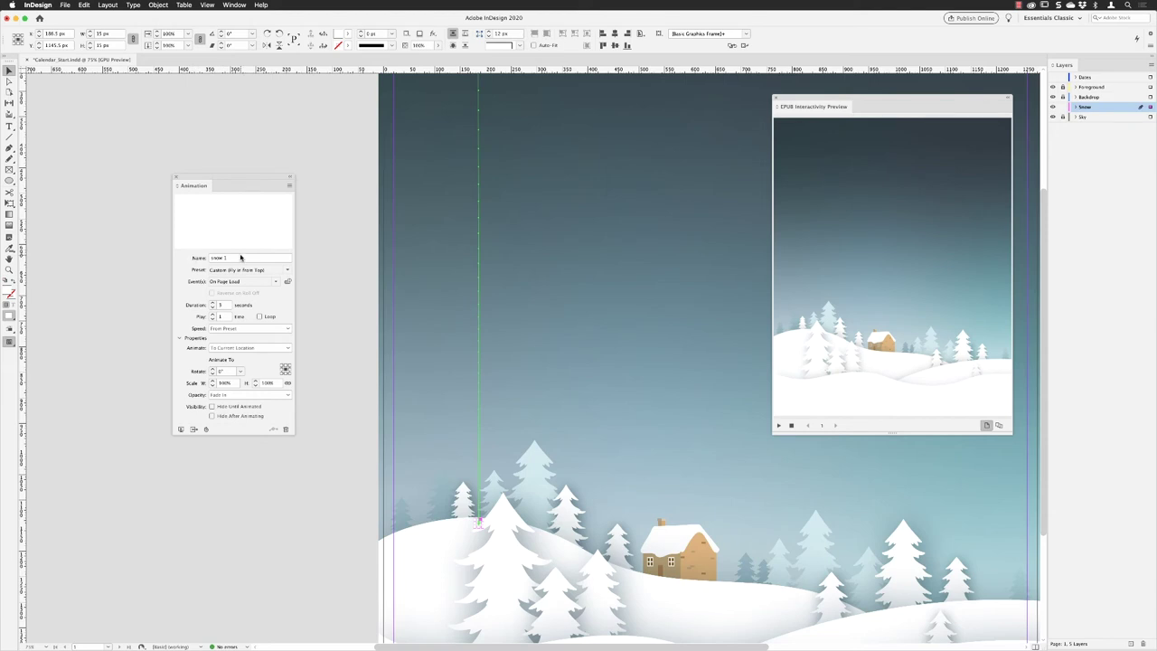
# - Set snow 1's duration to 6 seconds and play the preview
pyautogui.click(212, 304)
pyautogui.write('6')
pyautogui.press('Return')
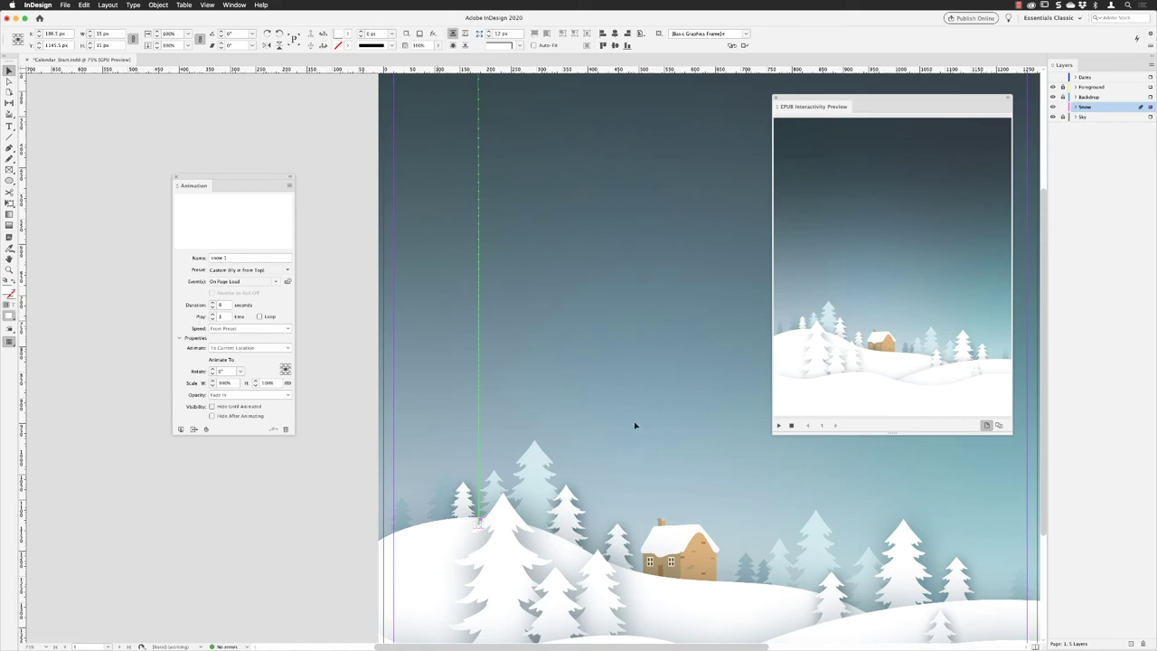
pyautogui.click(777, 426)
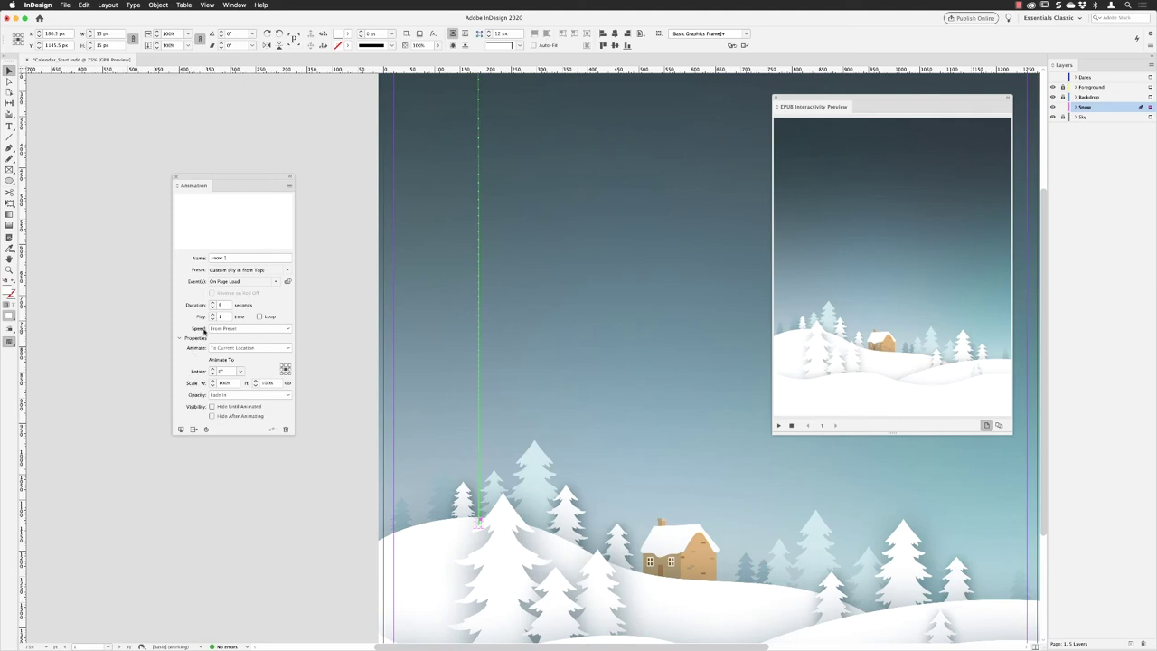
# - Set Speed to None and turn on Loop, replaying the preview after each change
pyautogui.click(275, 330)
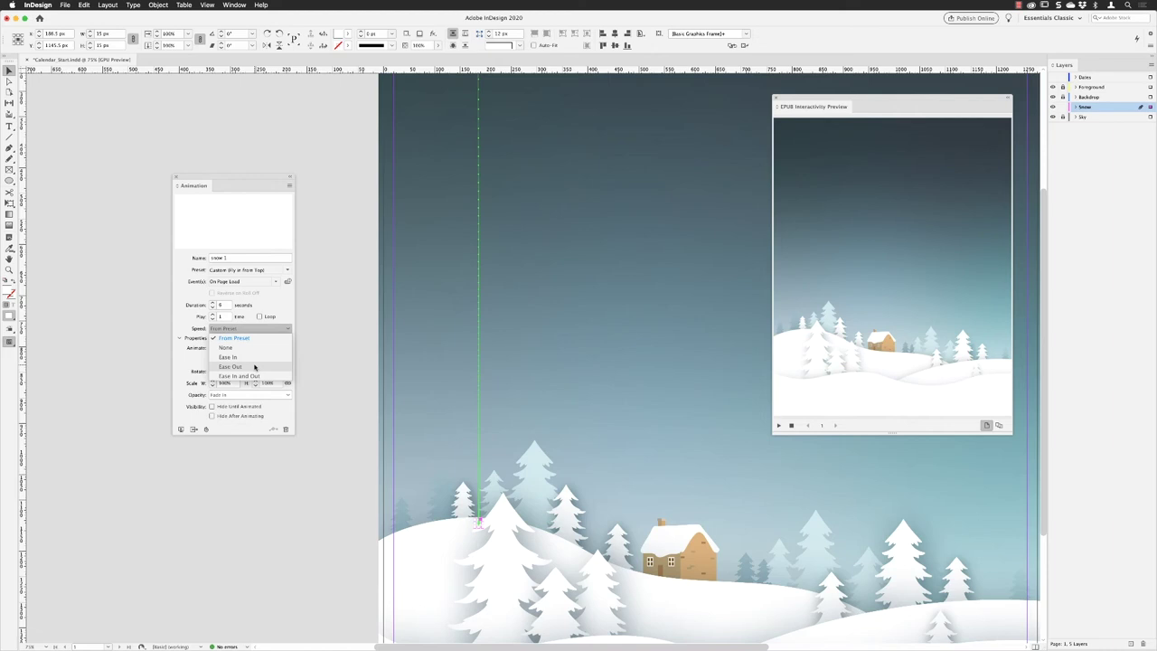
pyautogui.click(248, 349)
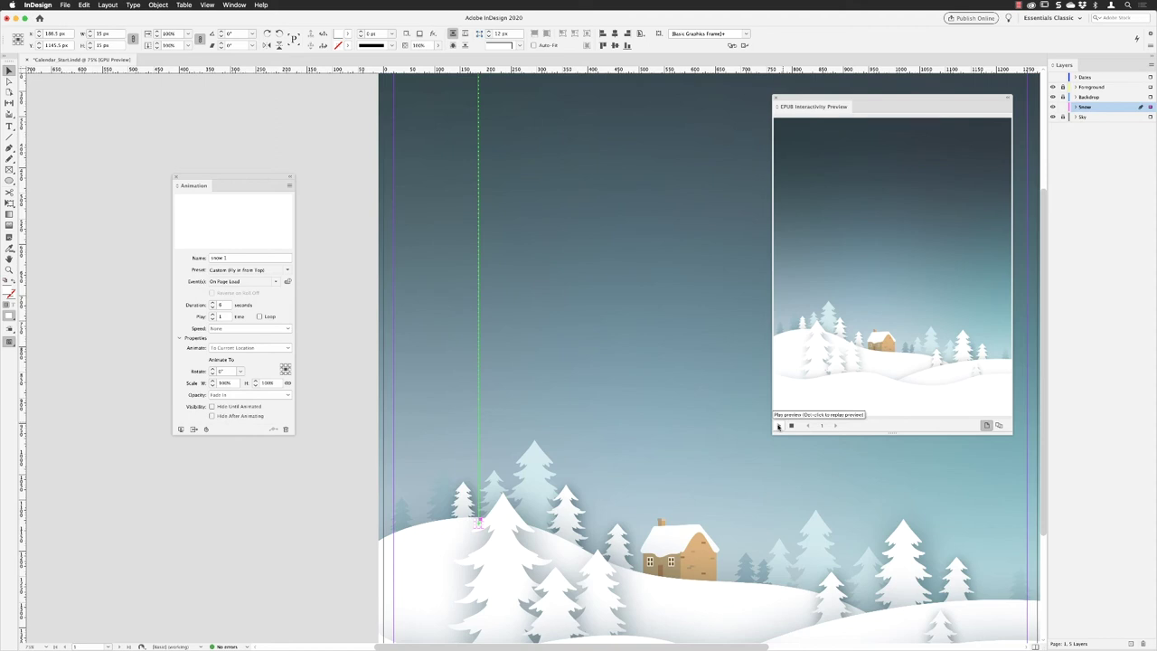
pyautogui.click(777, 426)
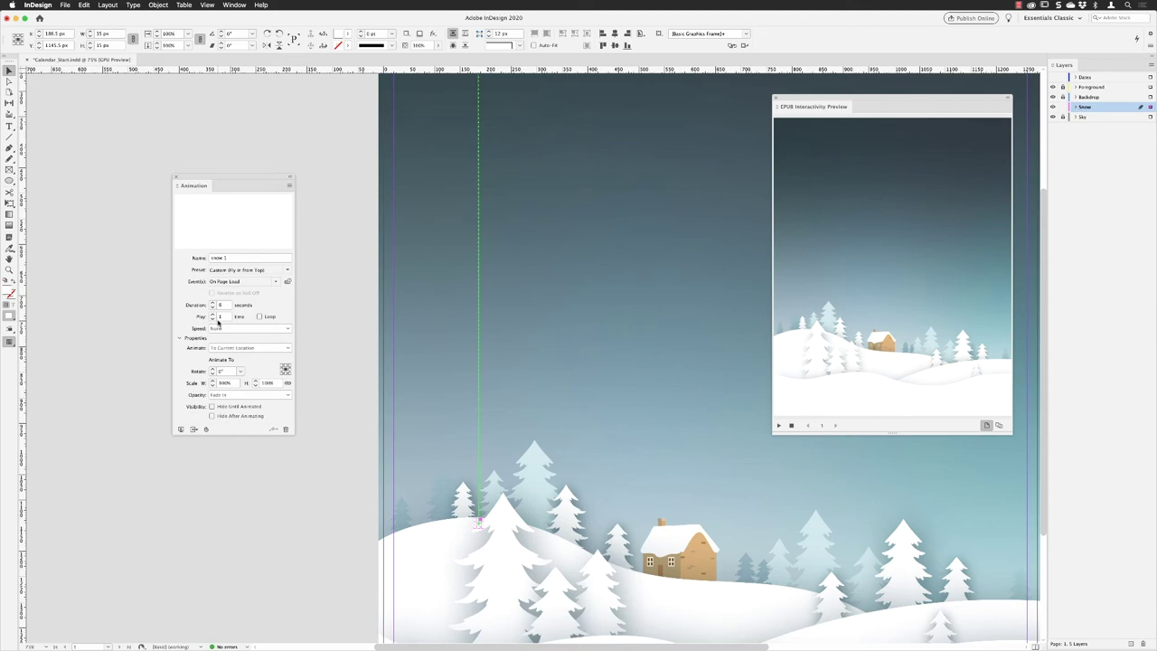
pyautogui.click(259, 317)
pyautogui.click(778, 425)
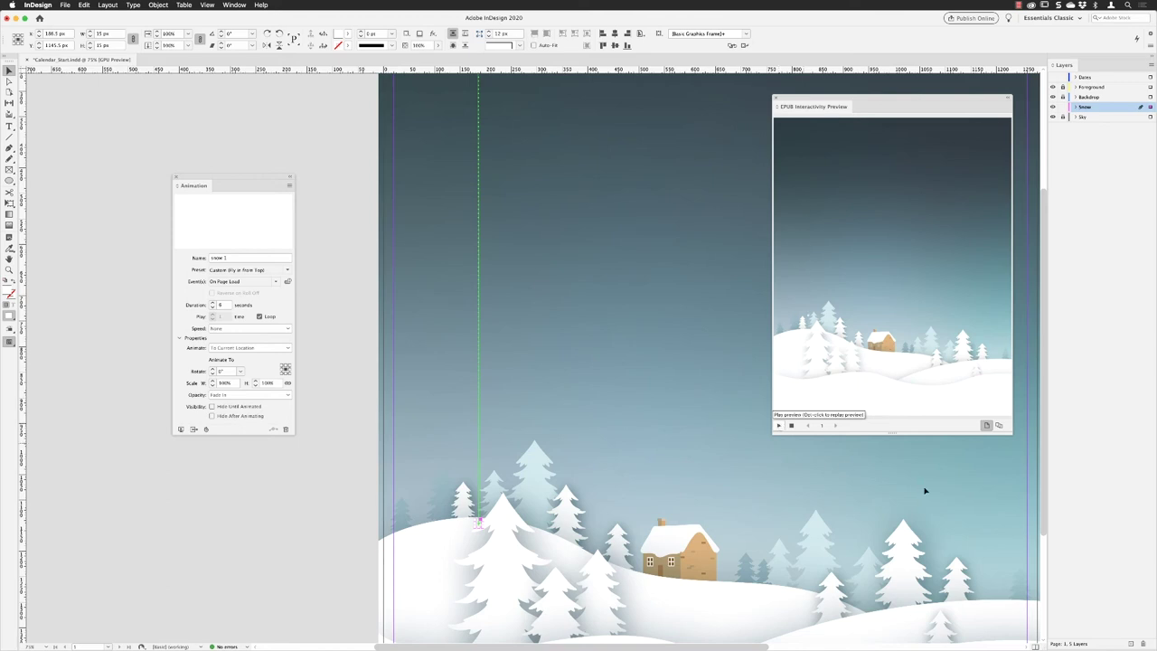
# - Zoom out to the whole page and ready the Pen tool with an RGB Red stroke
pyautogui.click(298, 129)
pyautogui.scroll(5, 565, 280)
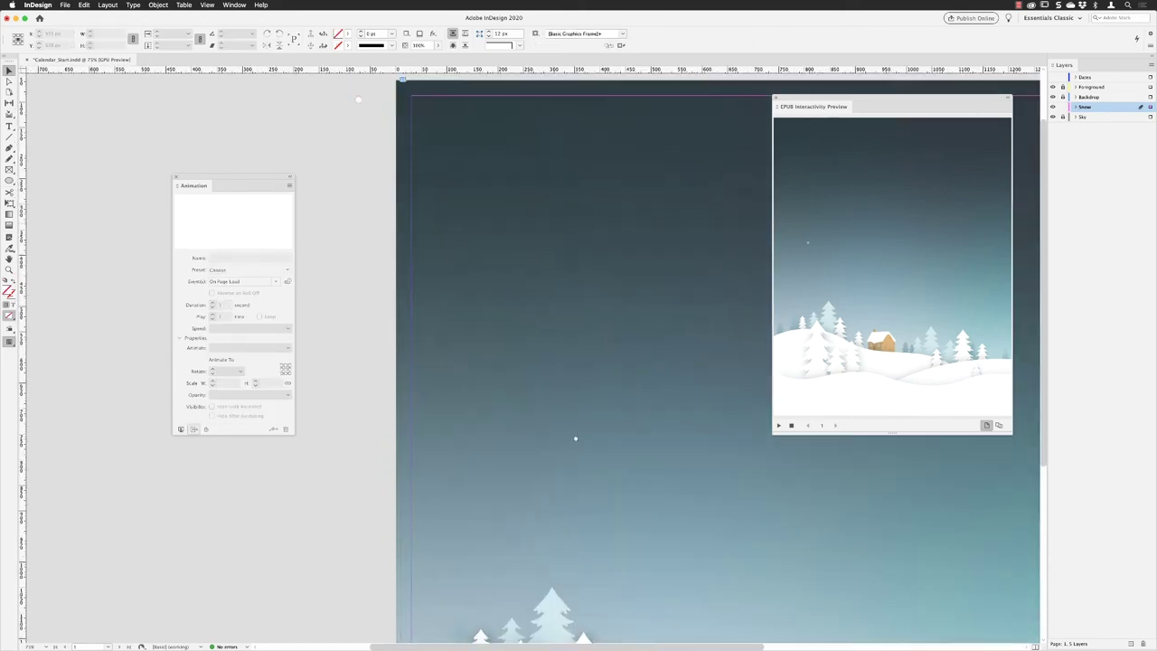
pyautogui.press('super+minus')
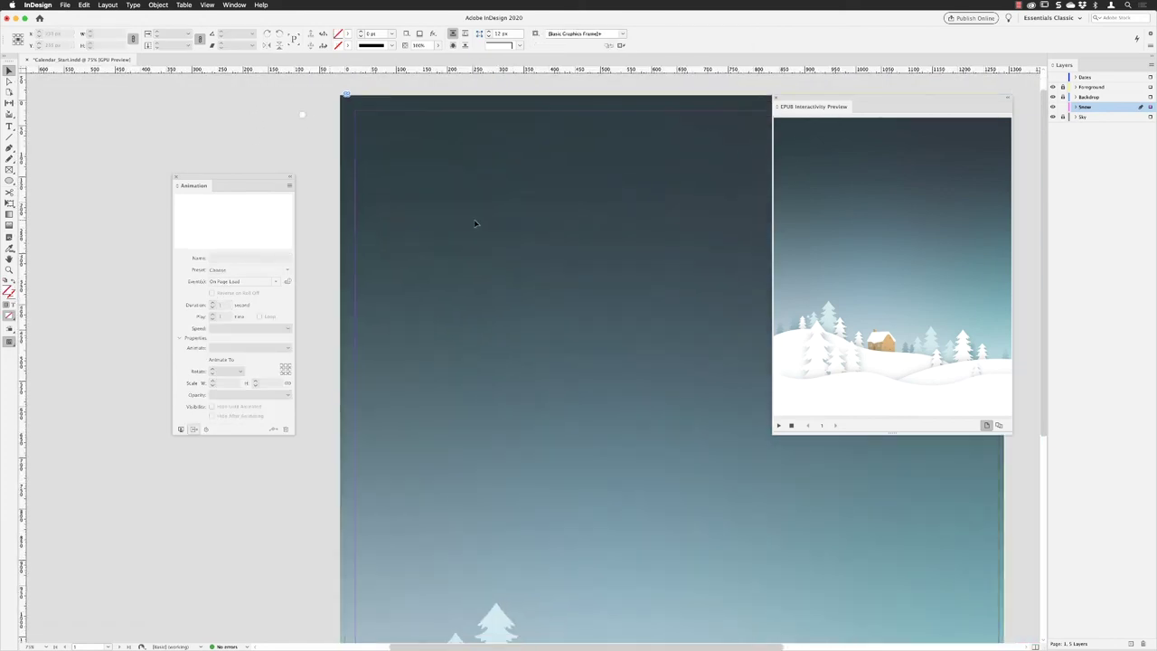
pyautogui.press('super+minus')
pyautogui.hscroll(2, 534, 293)
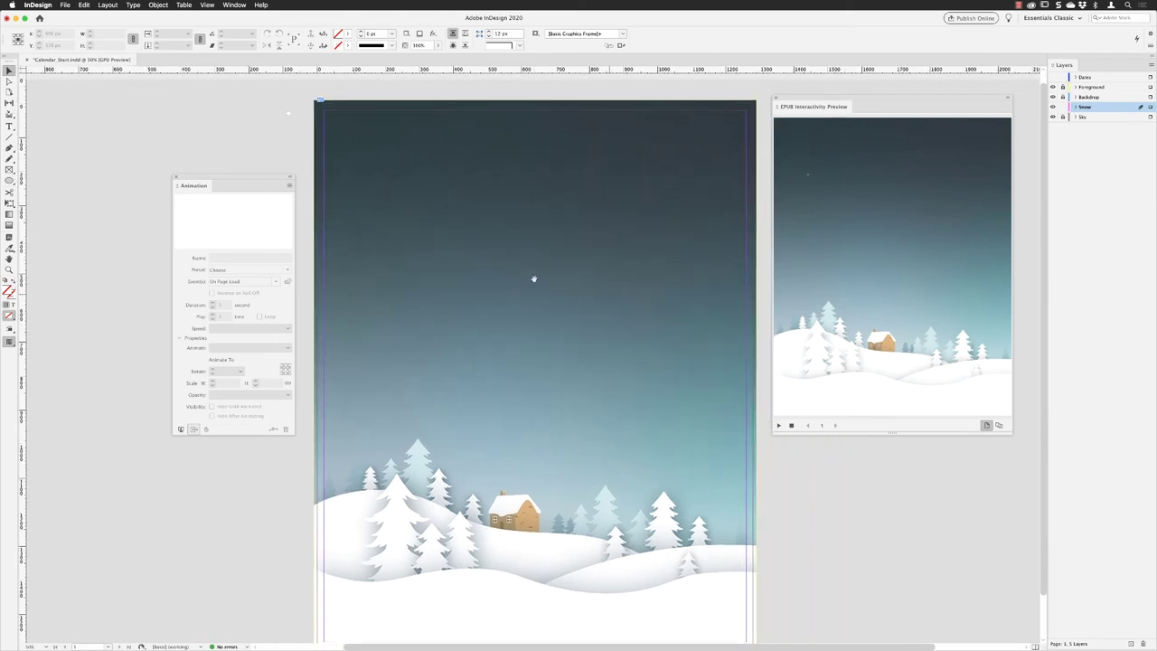
pyautogui.click(9, 148)
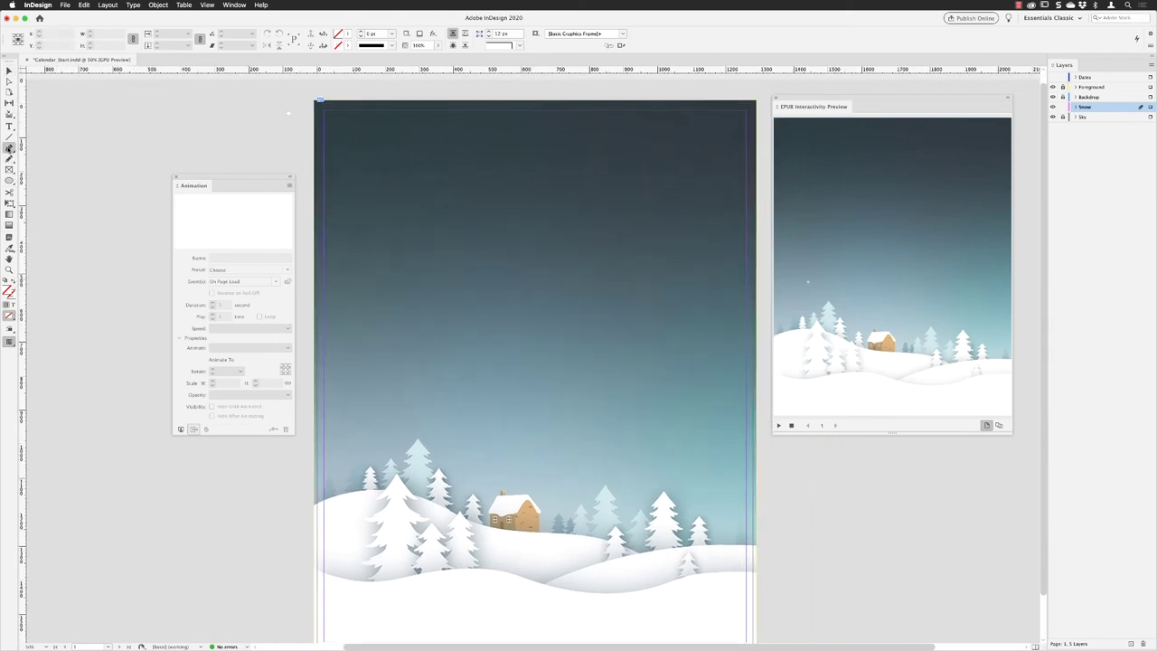
pyautogui.click(347, 47)
pyautogui.click(270, 141)
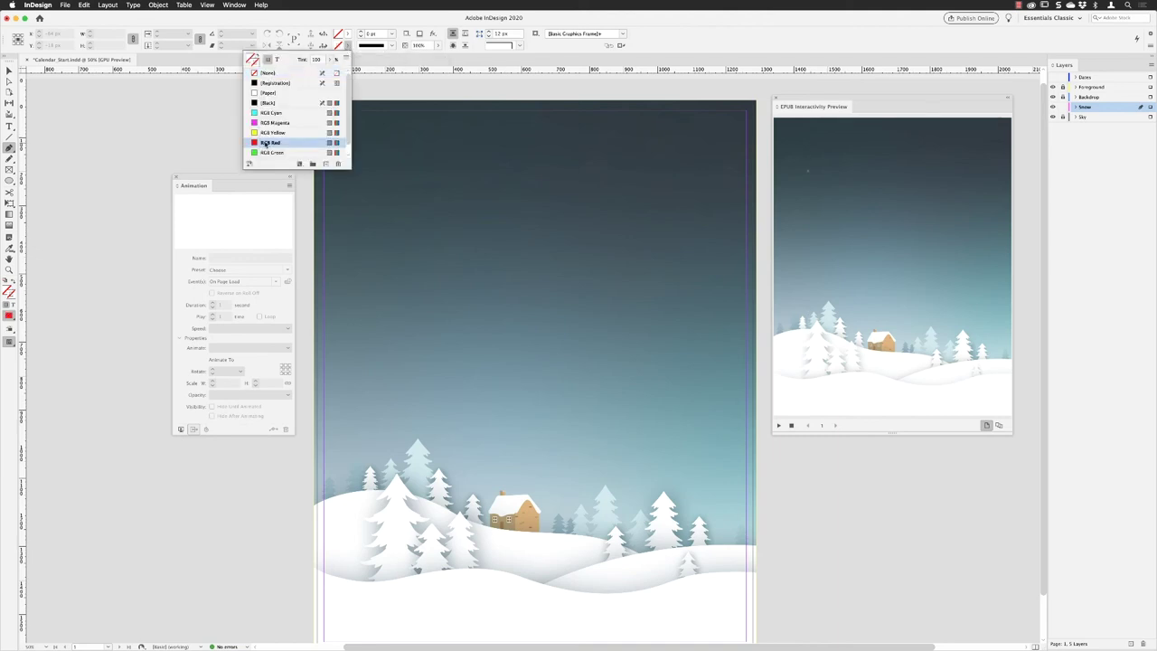
pyautogui.click(340, 46)
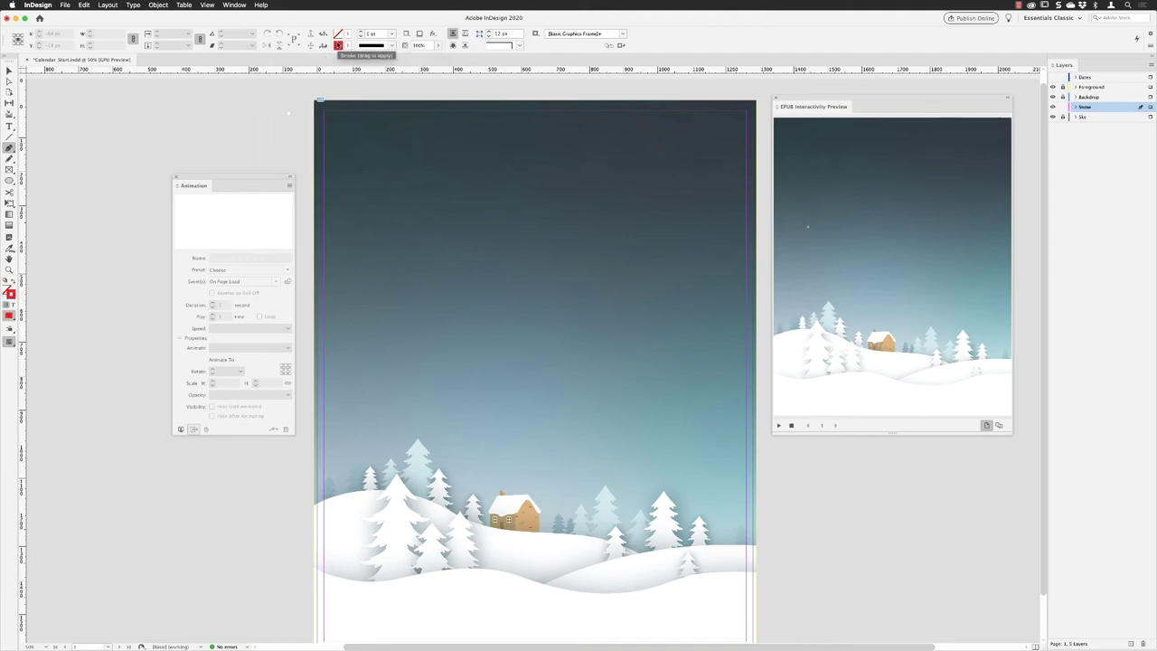
# - Draw a curved path from the page top down toward the house, then deselect it
pyautogui.click(461, 102)
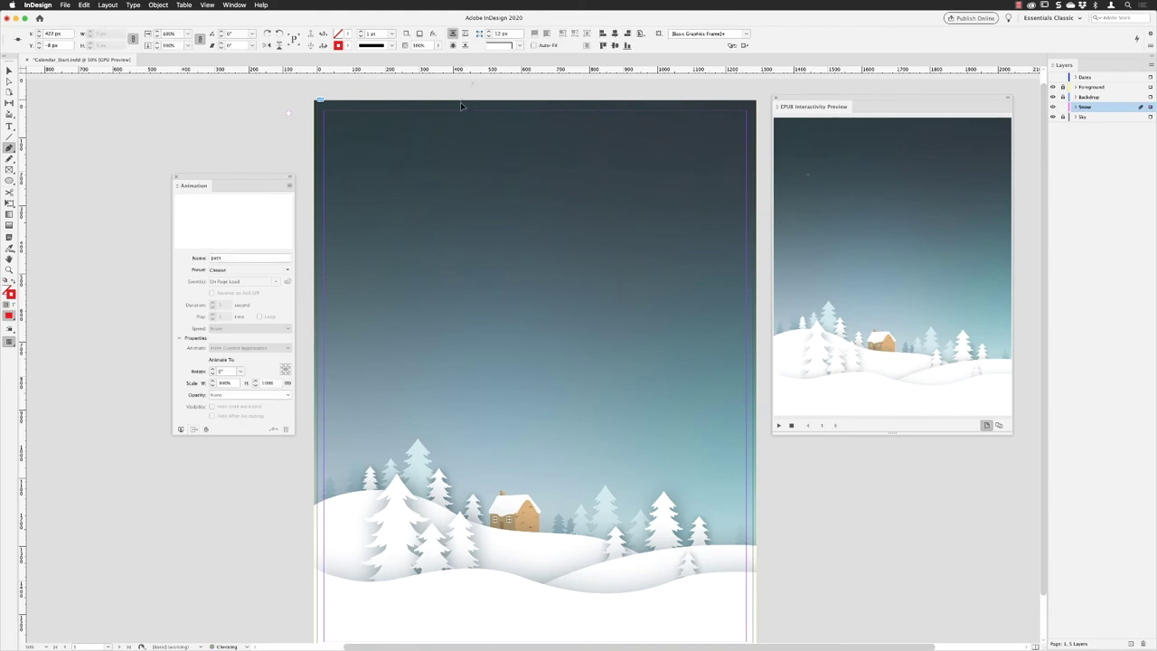
pyautogui.click(459, 116)
pyautogui.moveTo(471, 301); pyautogui.dragTo(461, 556)
pyautogui.click(450, 589)
pyautogui.click(9, 69)
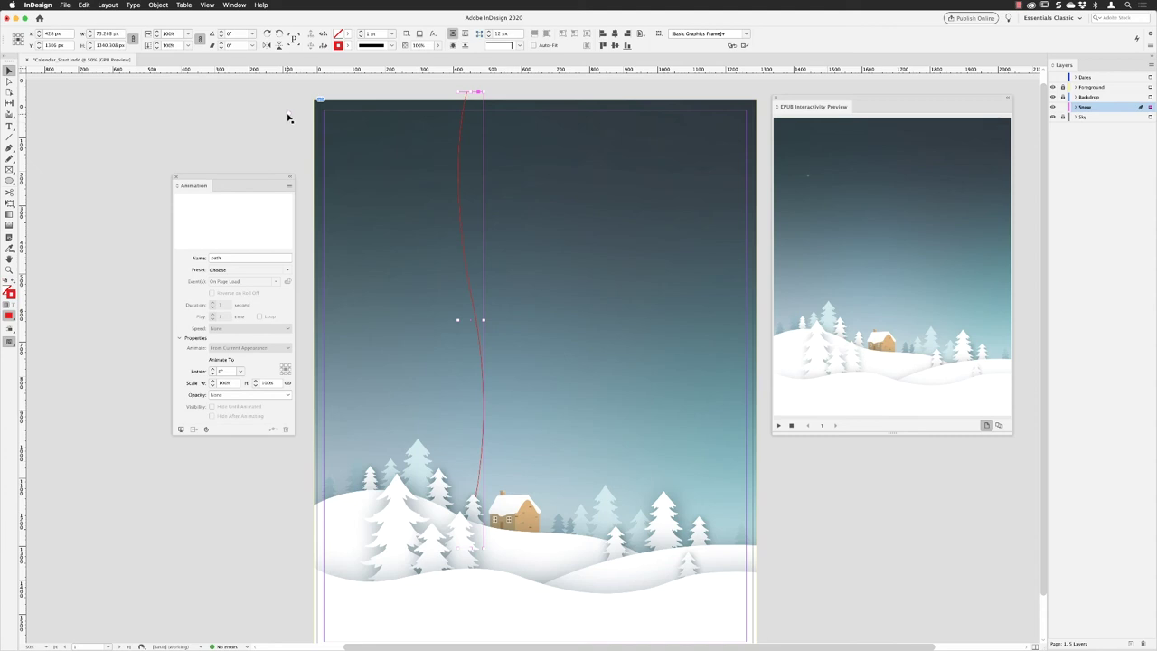
pyautogui.click(288, 117)
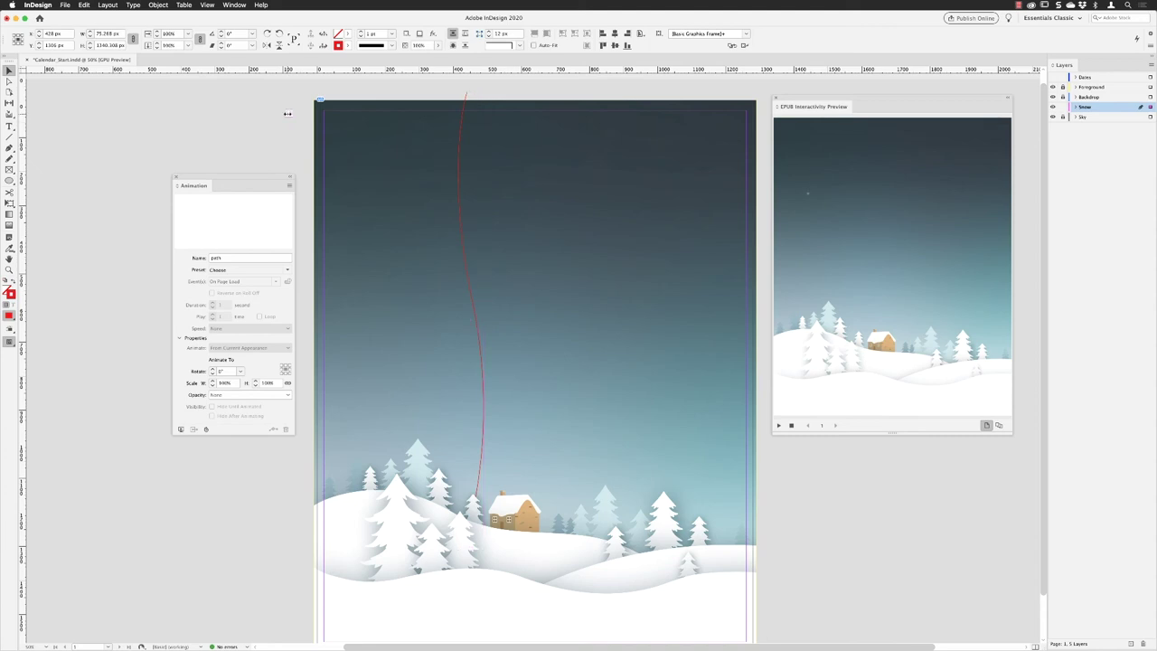
# - Paste the snowflake, select it with the red wavy path, and convert the path to its motion path
pyautogui.click(84, 5)
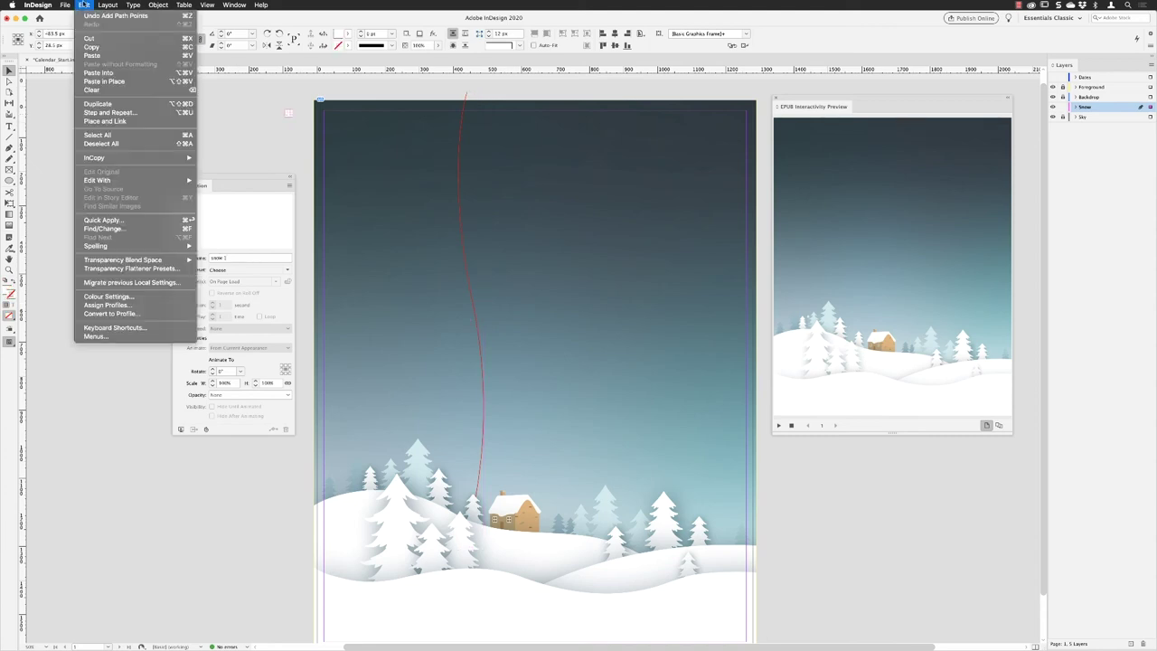
pyautogui.click(91, 55)
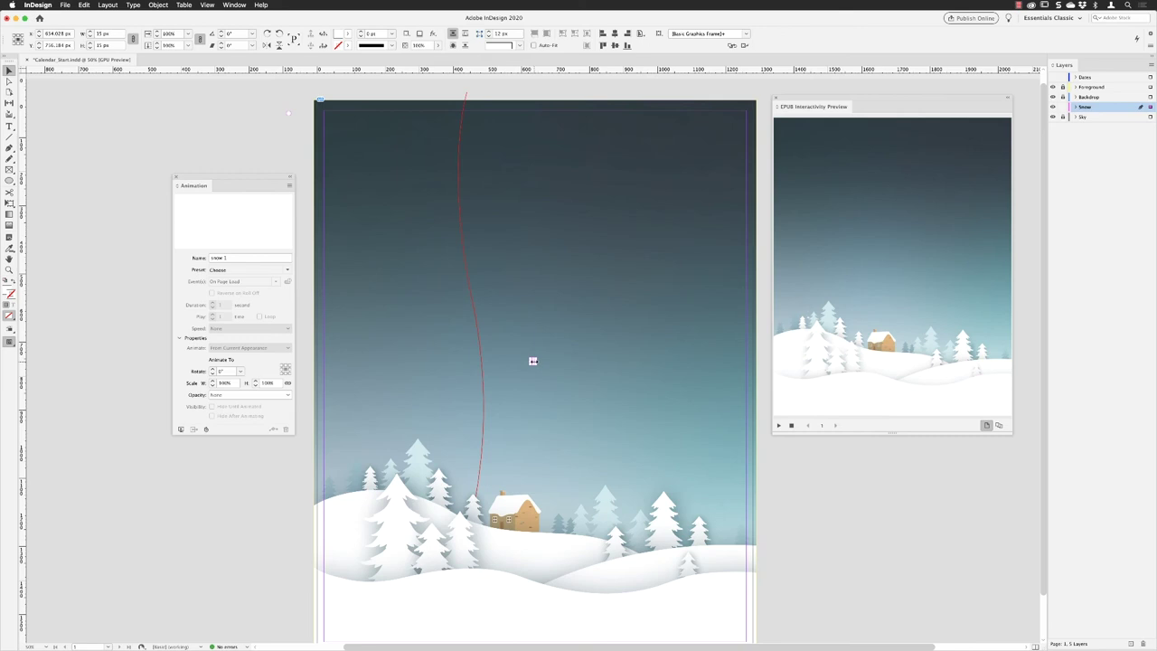
pyautogui.click(468, 258)
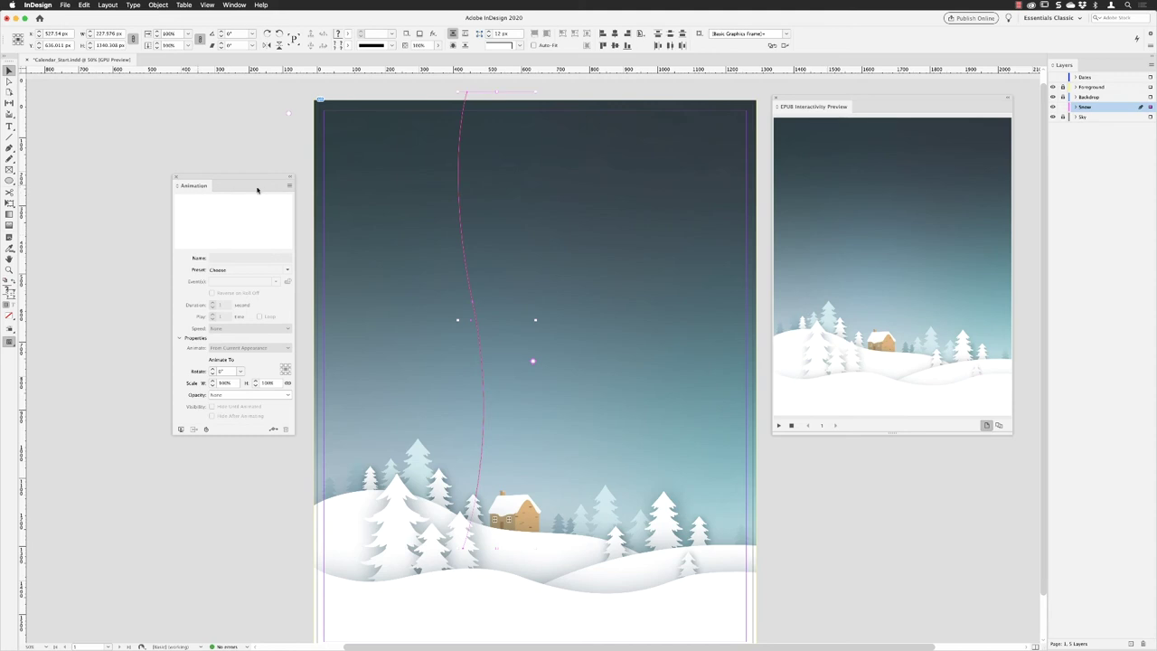
pyautogui.click(289, 187)
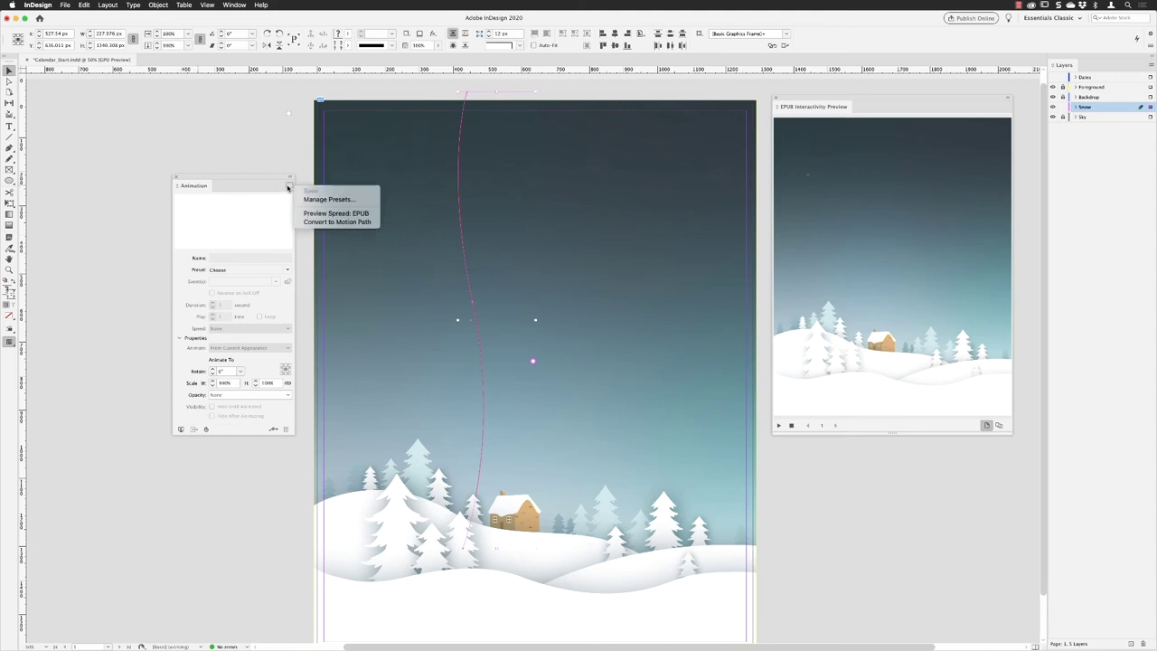
pyautogui.click(364, 224)
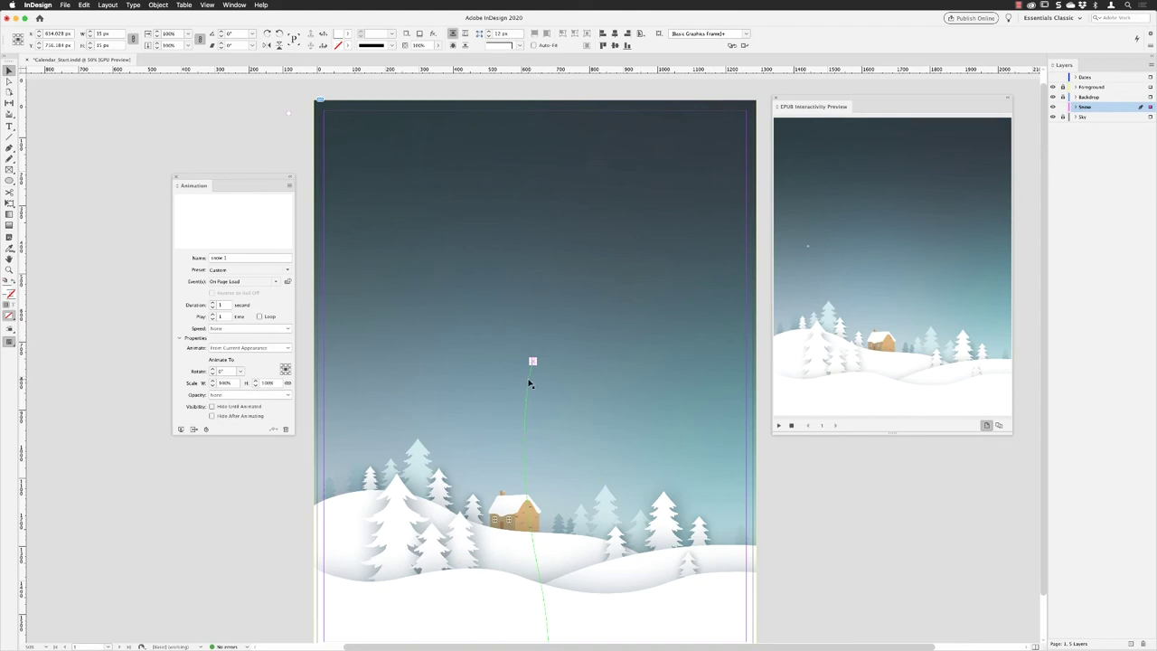
# - Drag the second snowflake and its wavy path up to the page's top edge, then reselect the snowflake
pyautogui.click(529, 382)
pyautogui.moveTo(529, 382); pyautogui.dragTo(481, 124)
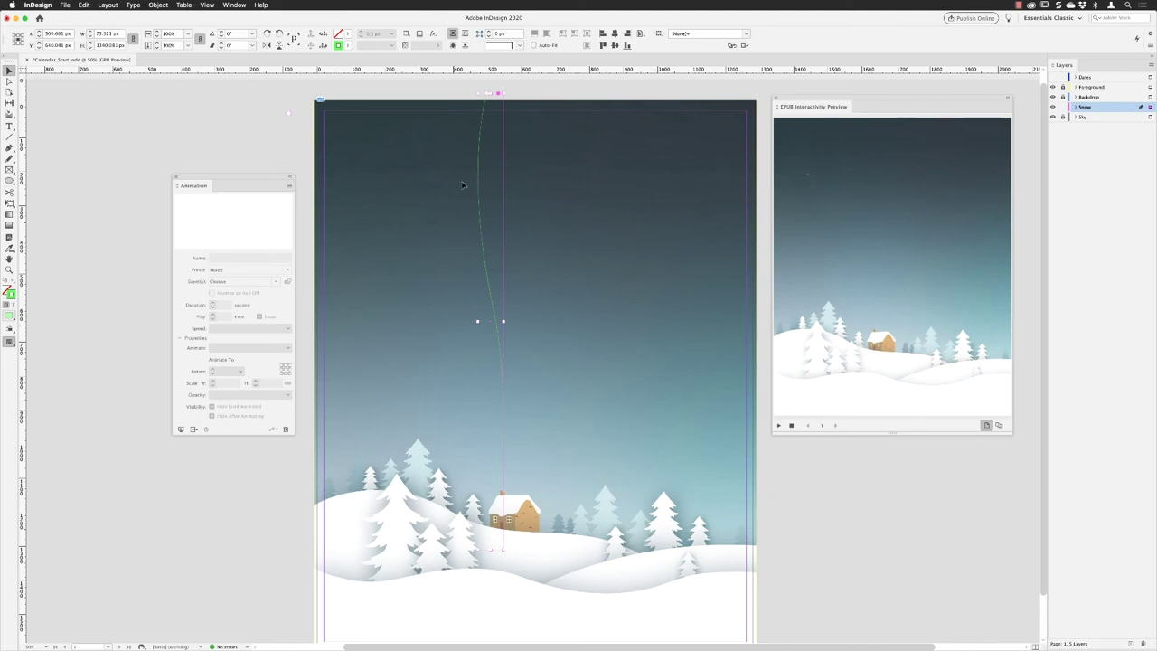
pyautogui.click(486, 91)
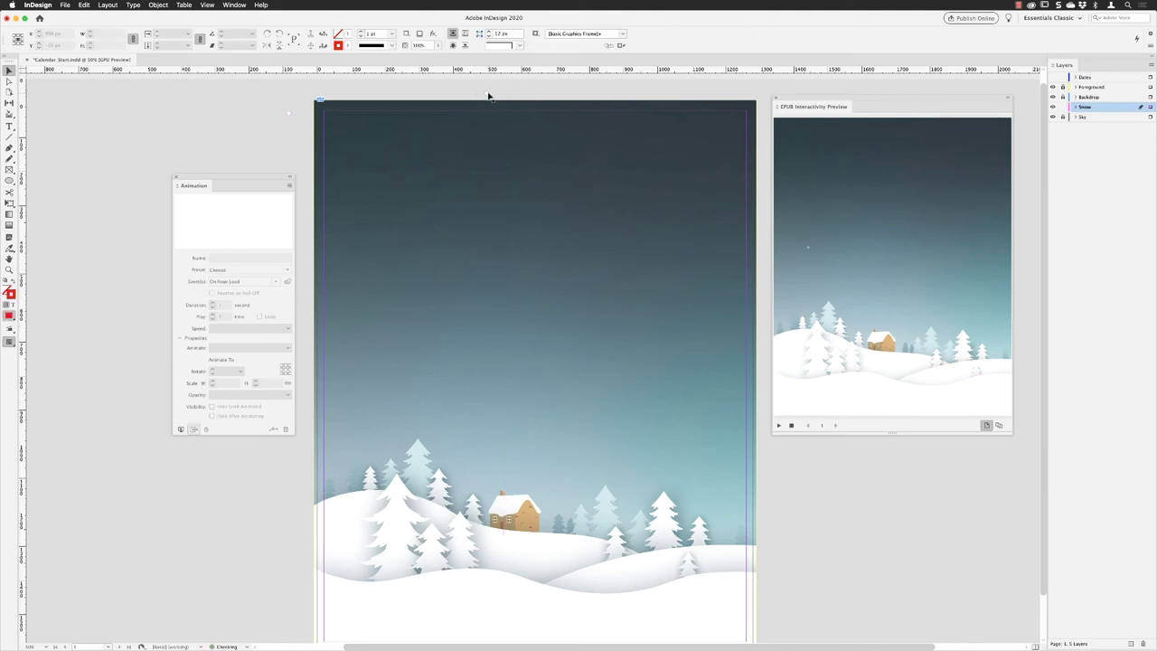
pyautogui.click(486, 91)
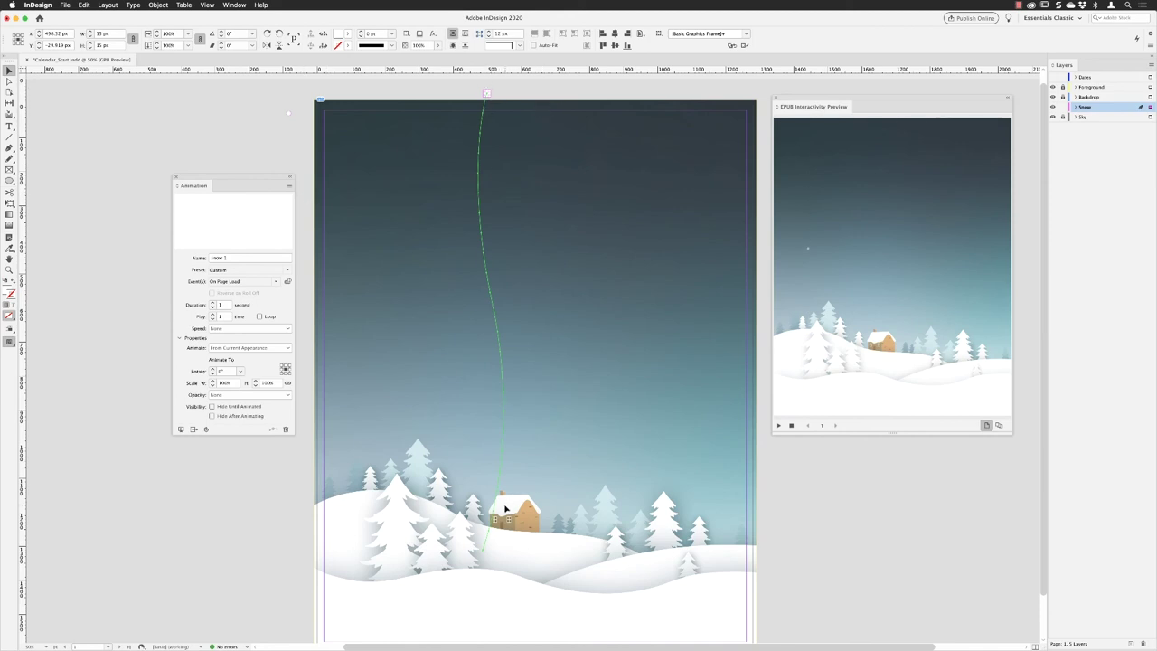
# - Rename the animation 'snow 2', set Opacity to Fade In, Duration 7, turn on Loop, and preview
pyautogui.click(234, 259)
pyautogui.press('BackSpace')
pyautogui.press('BackSpace')
pyautogui.write('2')
pyautogui.press('Return')
pyautogui.click(241, 396)
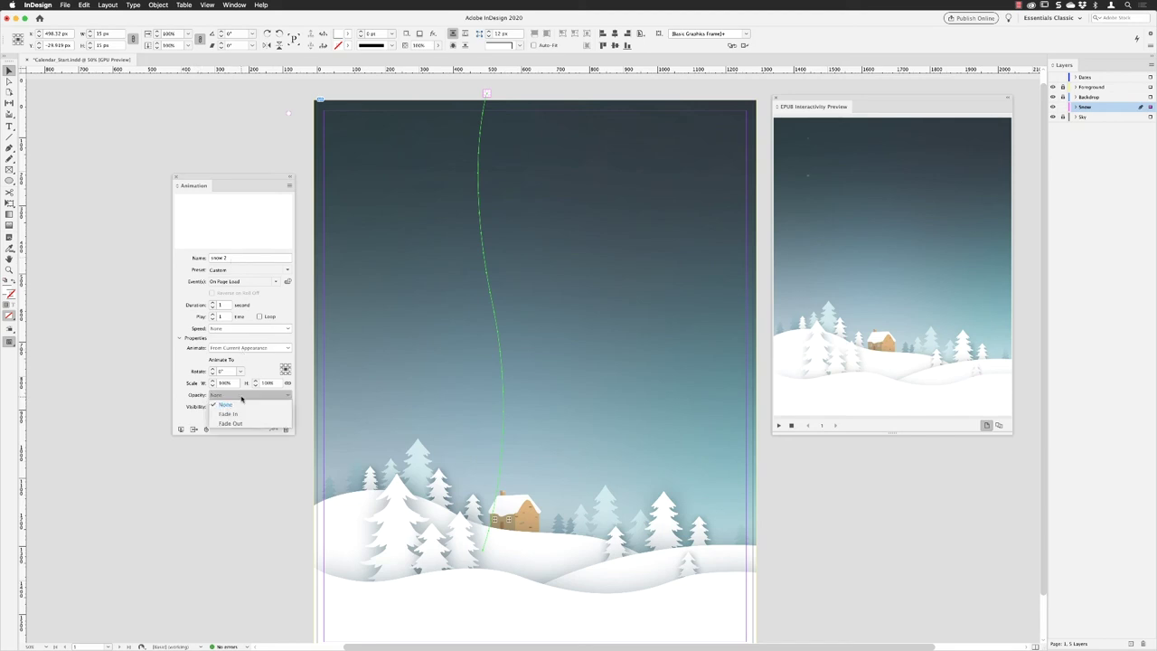
pyautogui.click(245, 415)
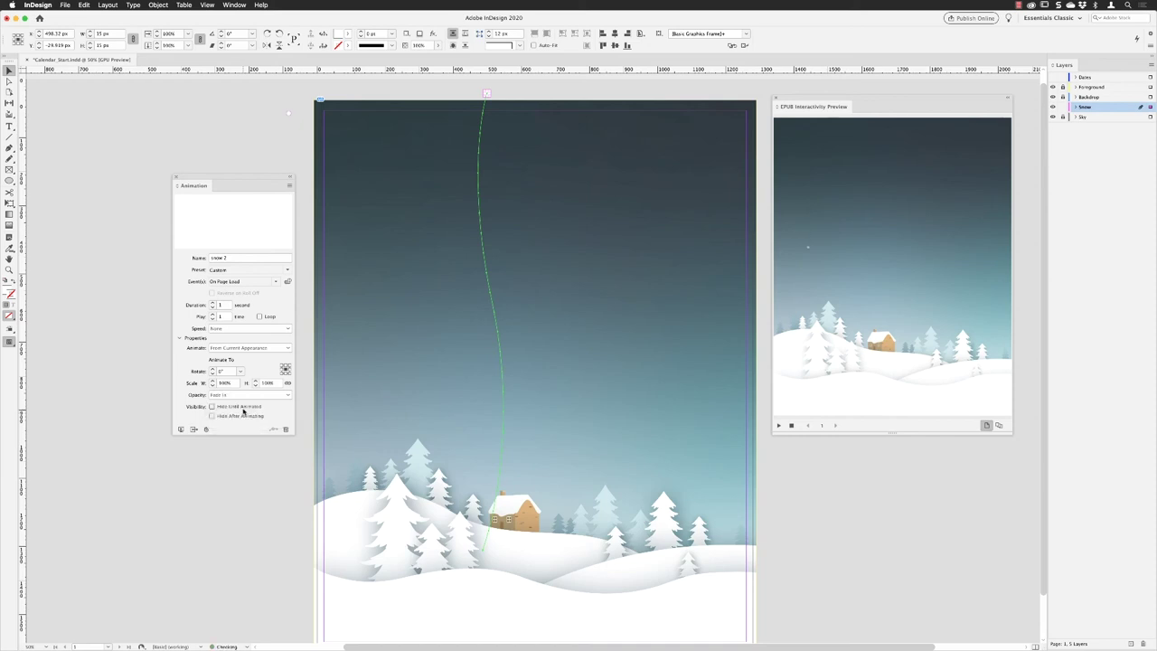
pyautogui.click(198, 303)
pyautogui.write('7')
pyautogui.click(259, 317)
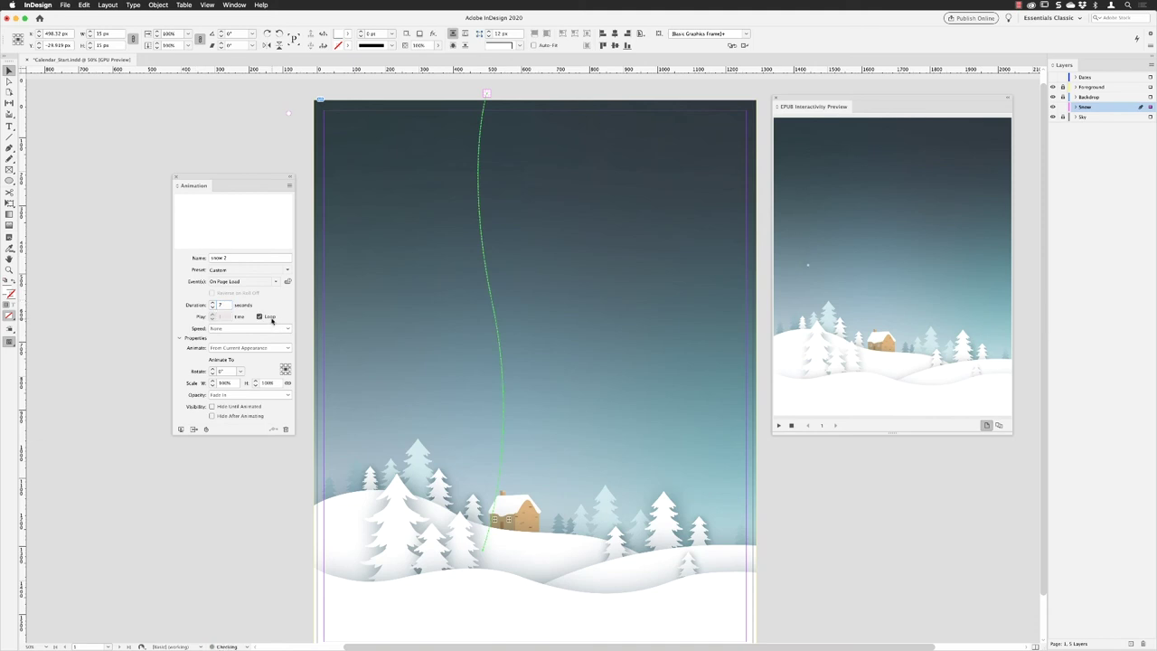
pyautogui.click(778, 426)
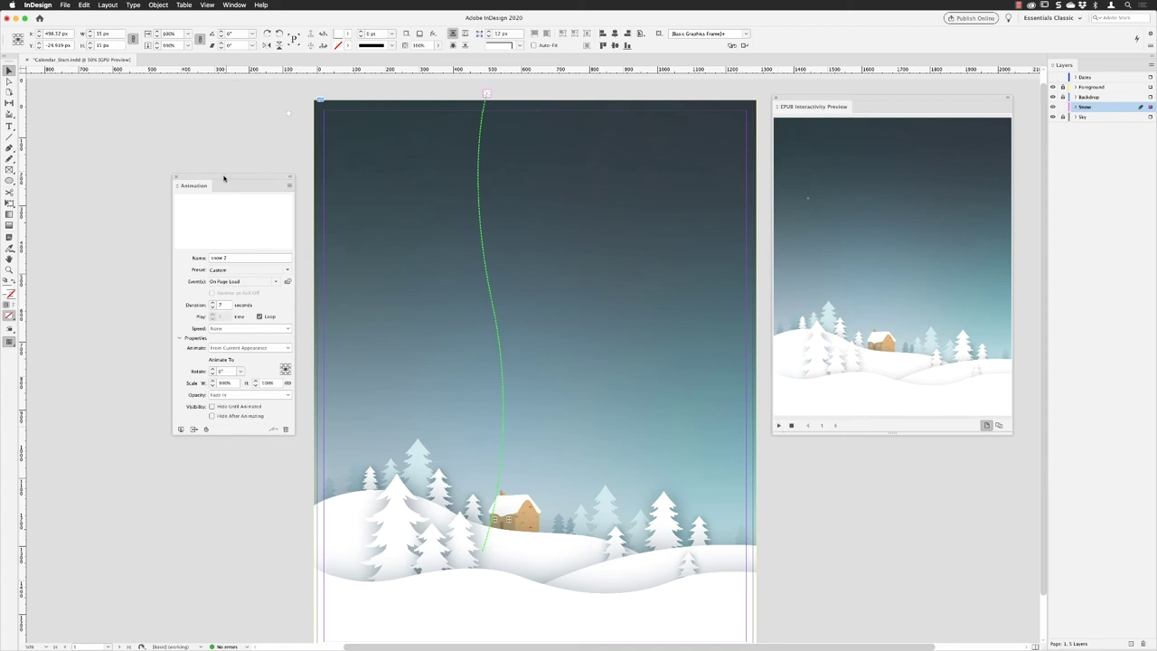
# - Bring up the Timing panel over the page and enlarge its animation list
pyautogui.moveTo(224, 178); pyautogui.dragTo(238, 145)
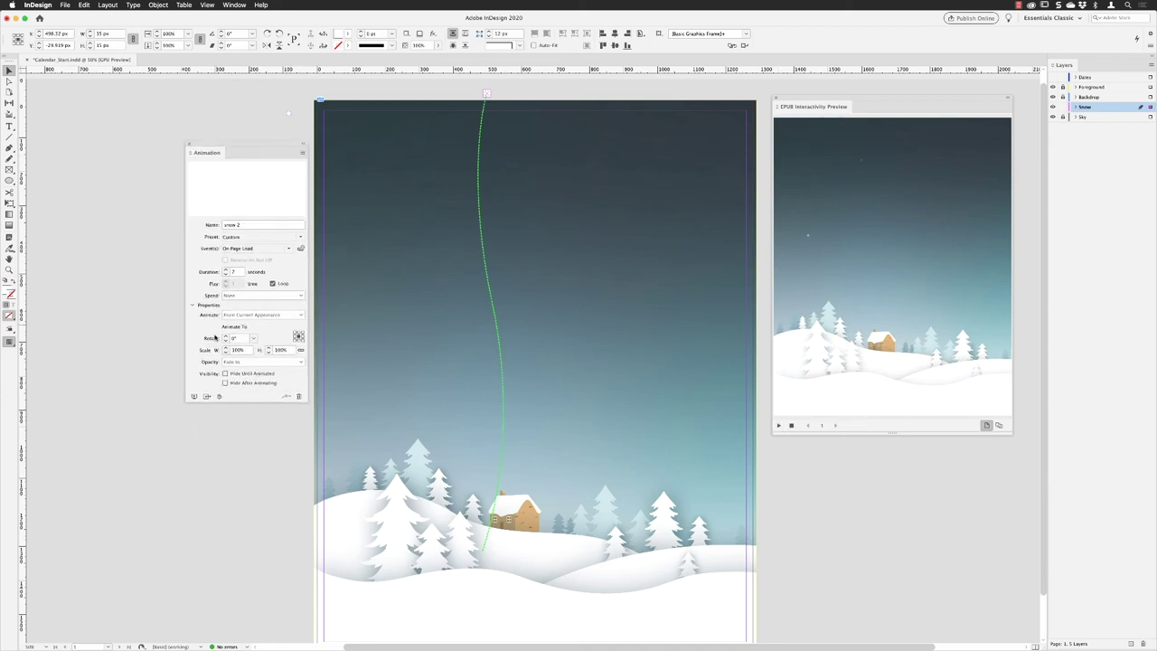
pyautogui.click(219, 397)
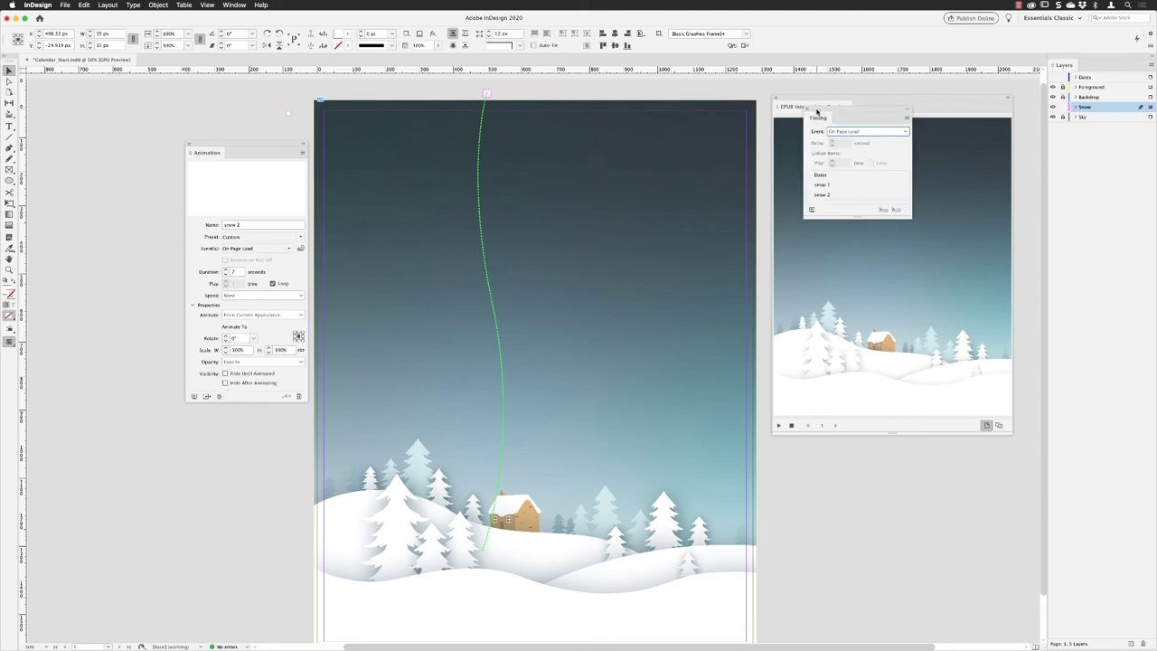
pyautogui.moveTo(819, 113); pyautogui.dragTo(581, 142)
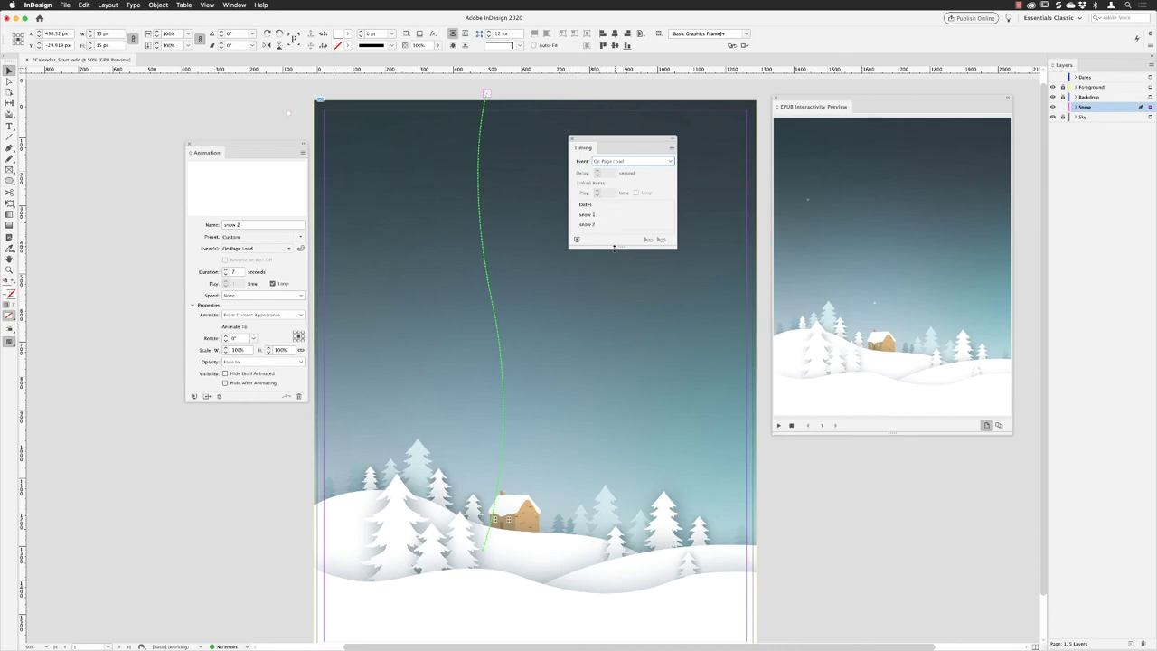
pyautogui.moveTo(614, 245); pyautogui.dragTo(614, 267)
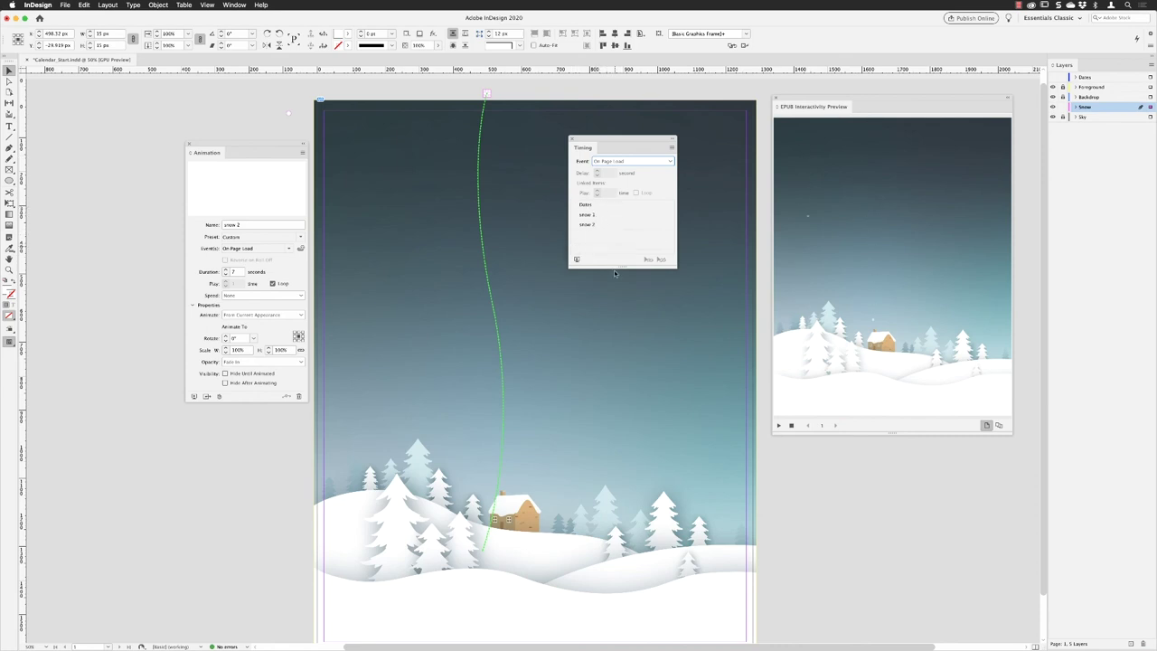
# - Move Dates below snow 2, then set snow 1 and snow 2 to Play Together
pyautogui.click(587, 205)
pyautogui.moveTo(598, 206); pyautogui.dragTo(596, 232)
pyautogui.click(602, 209)
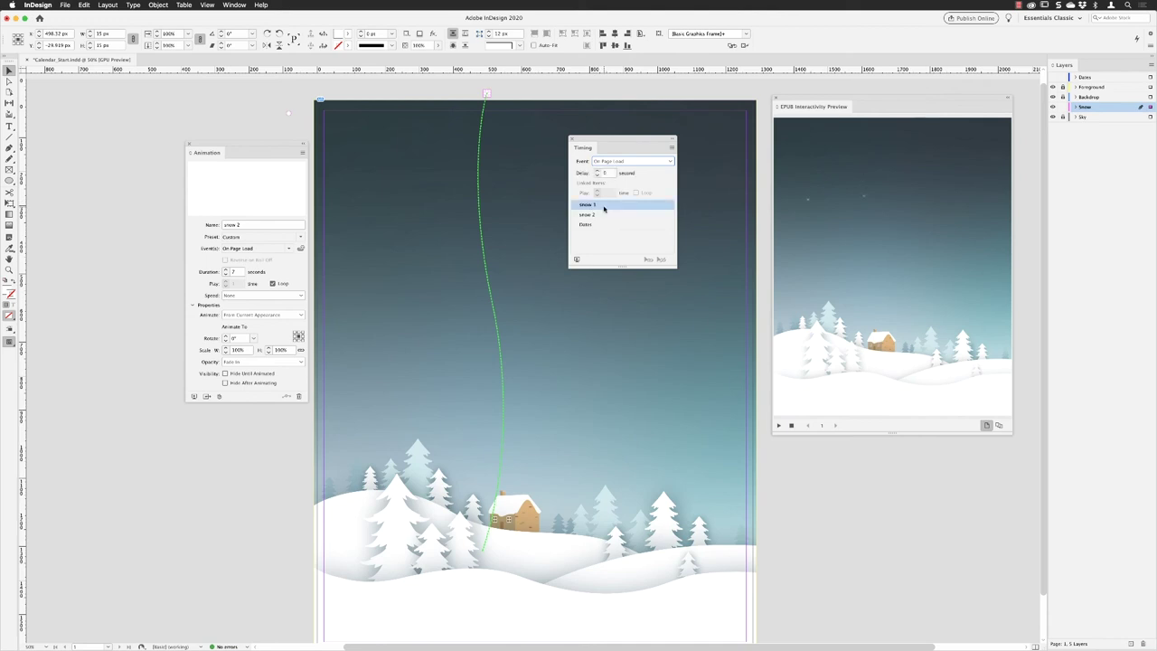
pyautogui.keyDown('shift'); pyautogui.click(601, 215); pyautogui.keyUp('shift')
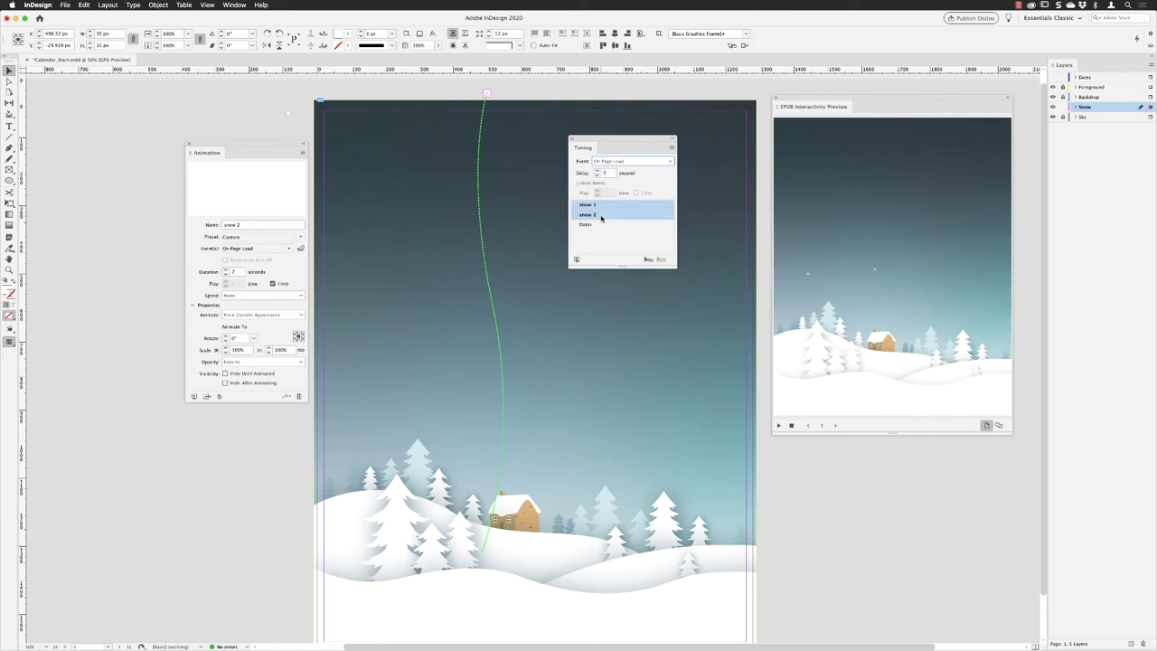
pyautogui.click(647, 260)
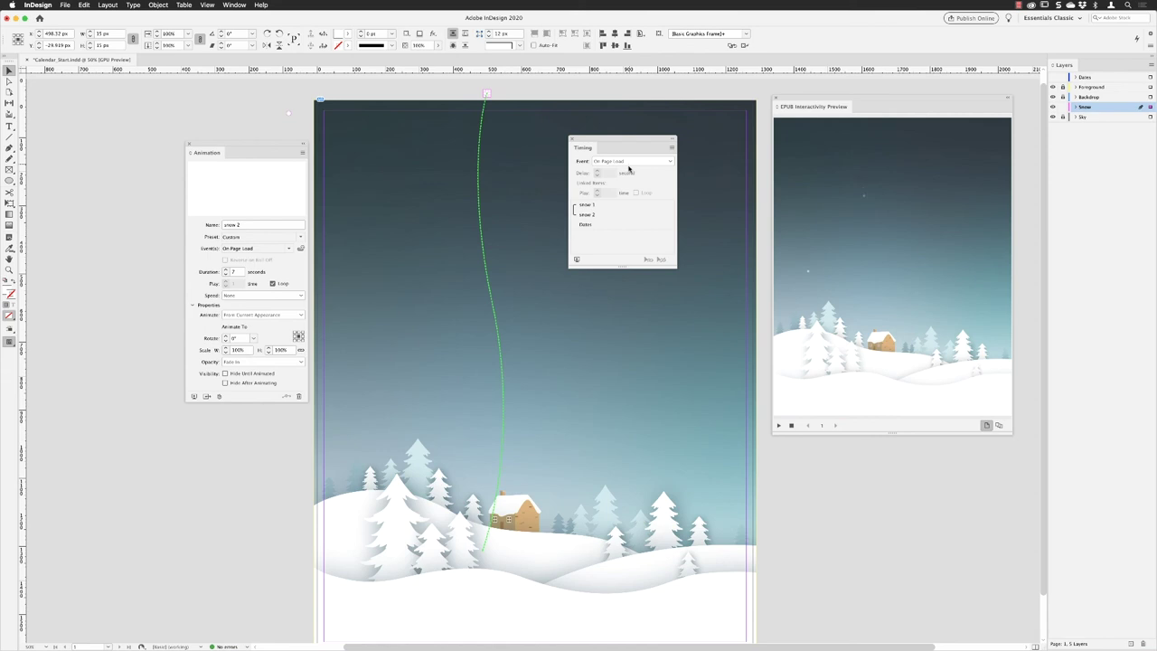
# - Make the Dates layer visible and replay the EPUB Interactivity Preview
pyautogui.click(1052, 77)
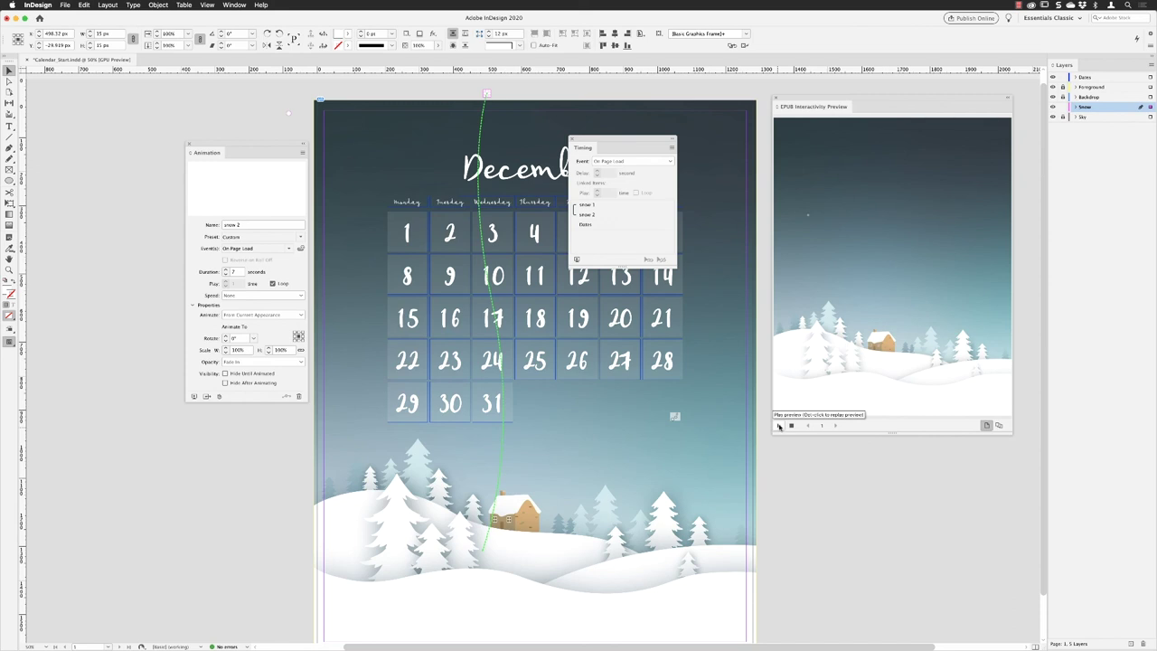
pyautogui.click(779, 425)
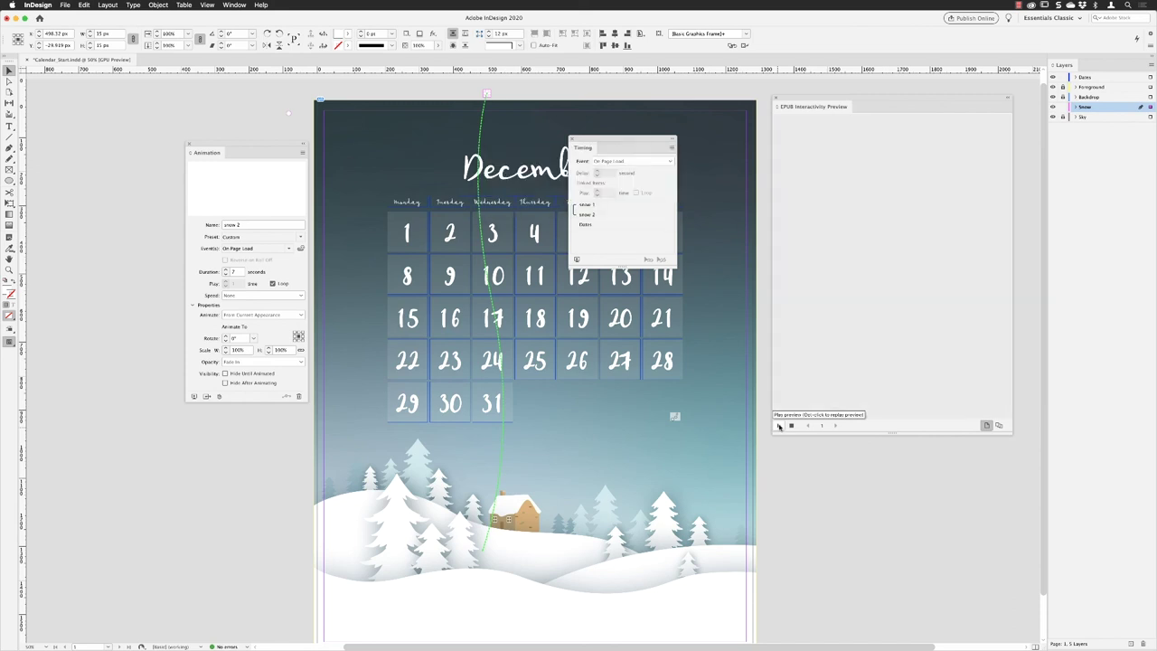